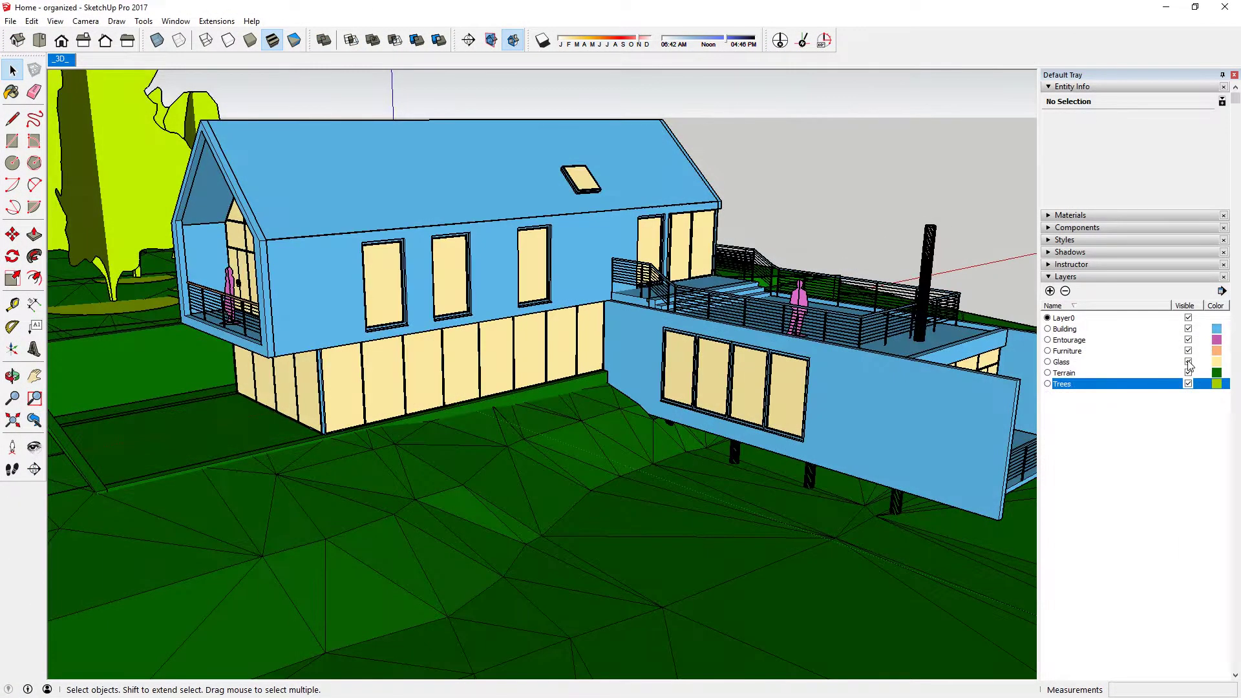
Hide the Glass layer and orbit around the house to inspect it
left_click(1188, 362)
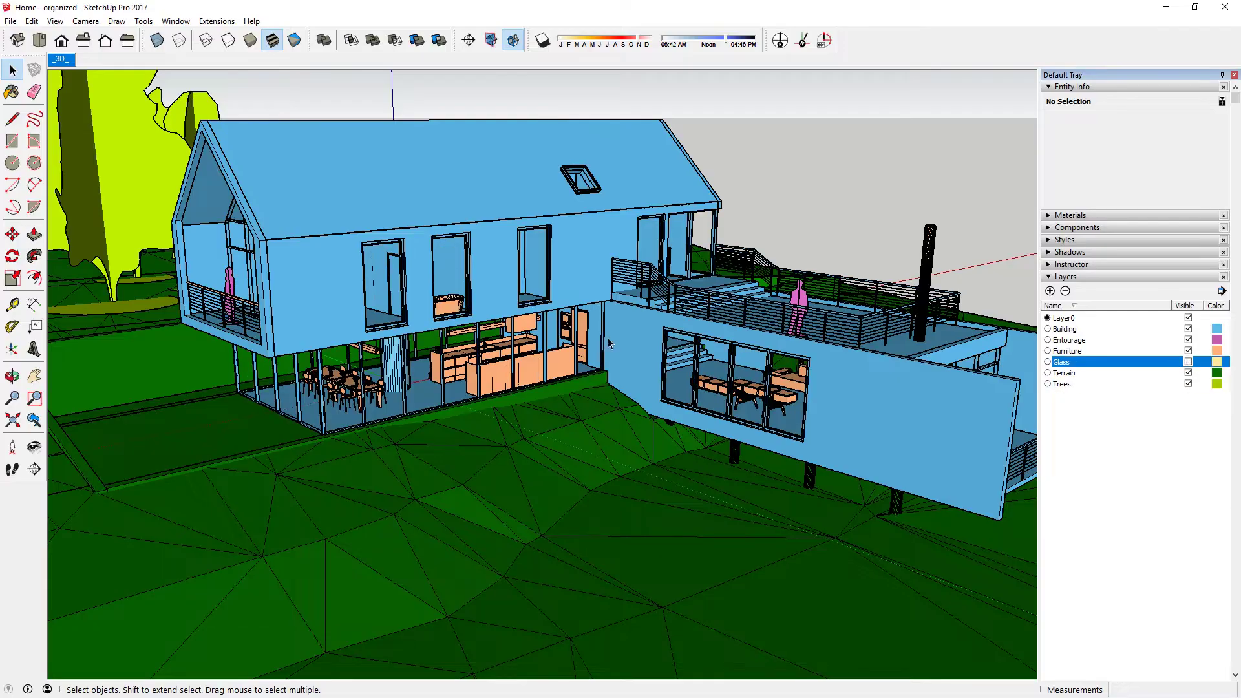
middle_click_drag(453, 322, 194, 325)
Open Revit's Sample Architecture Project and show its default {3D} view
middle_click_drag(194, 325, 168, 326)
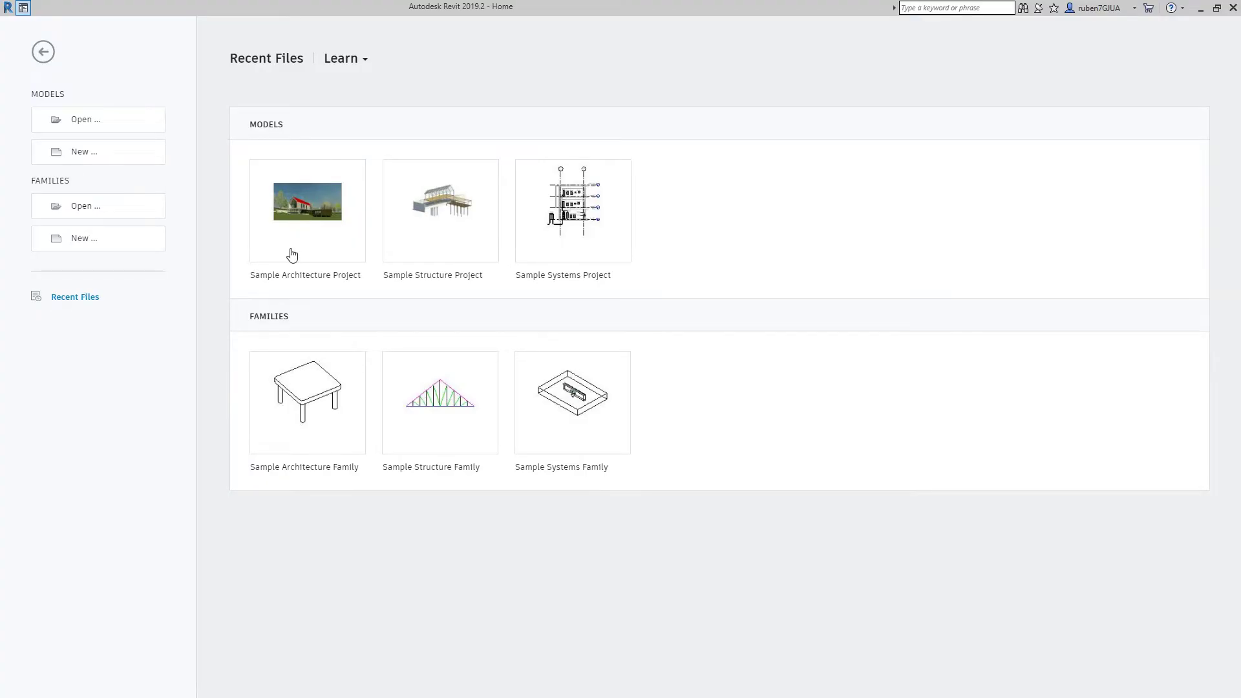
left_click(292, 255)
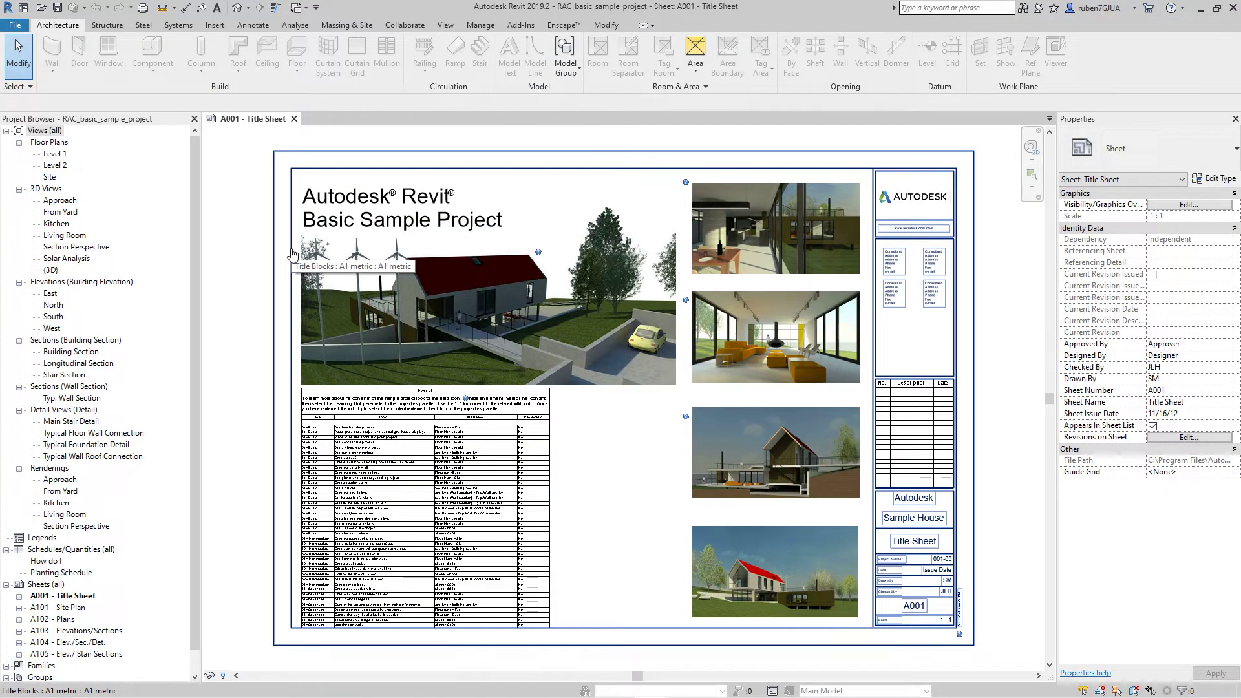
left_click(239, 8)
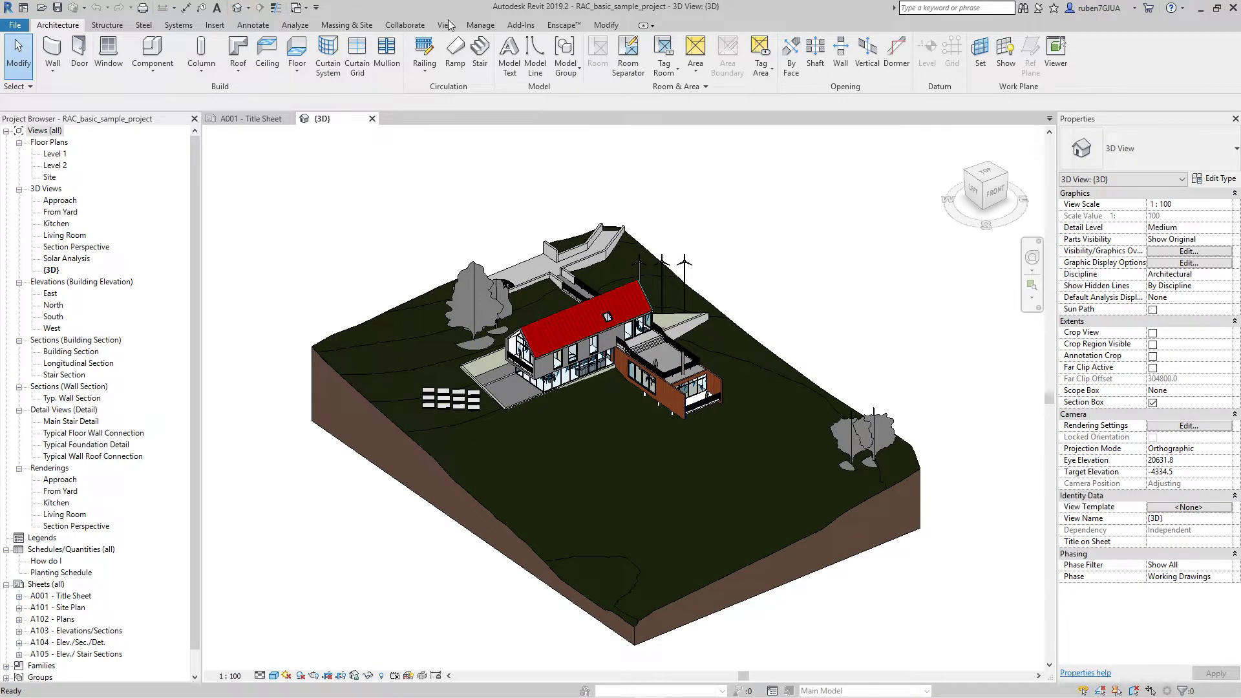
left_click(479, 25)
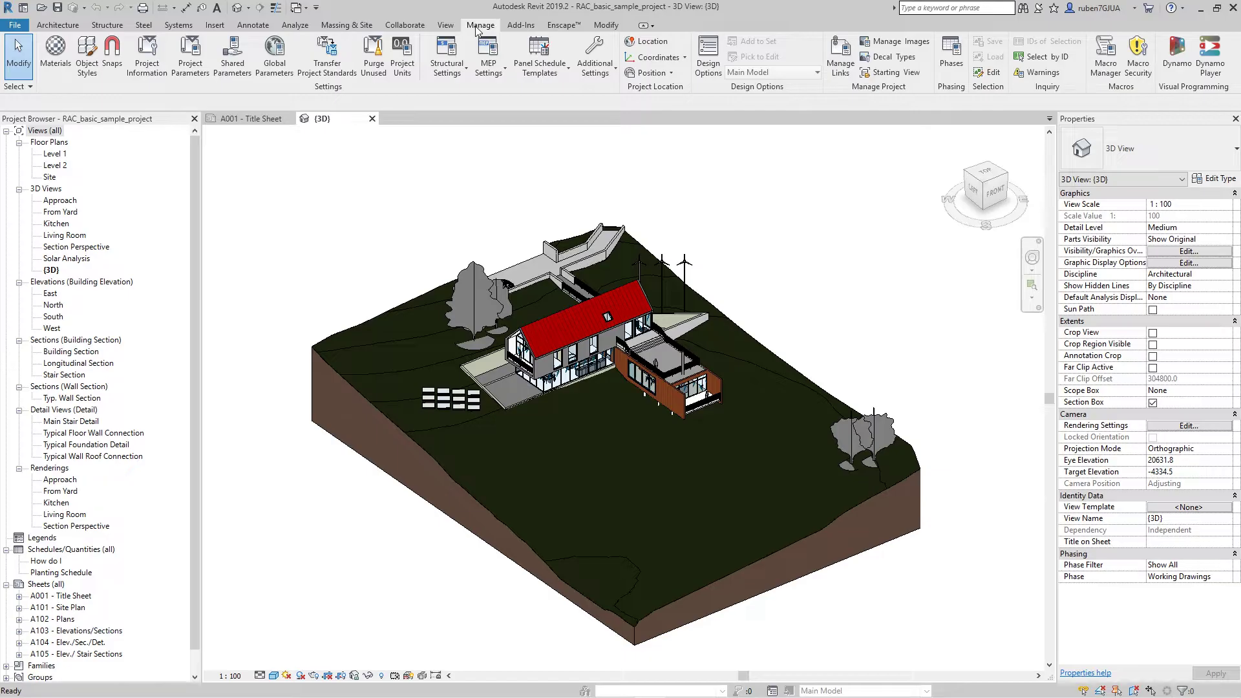
left_click(402, 57)
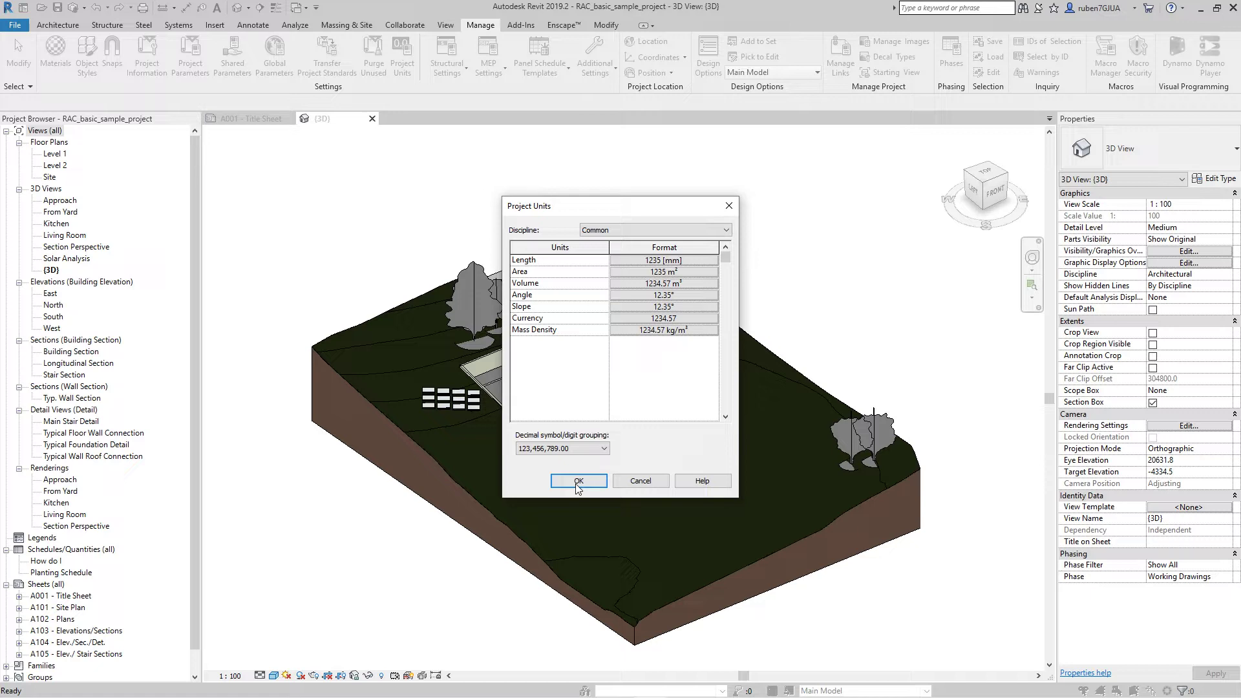
left_click(577, 480)
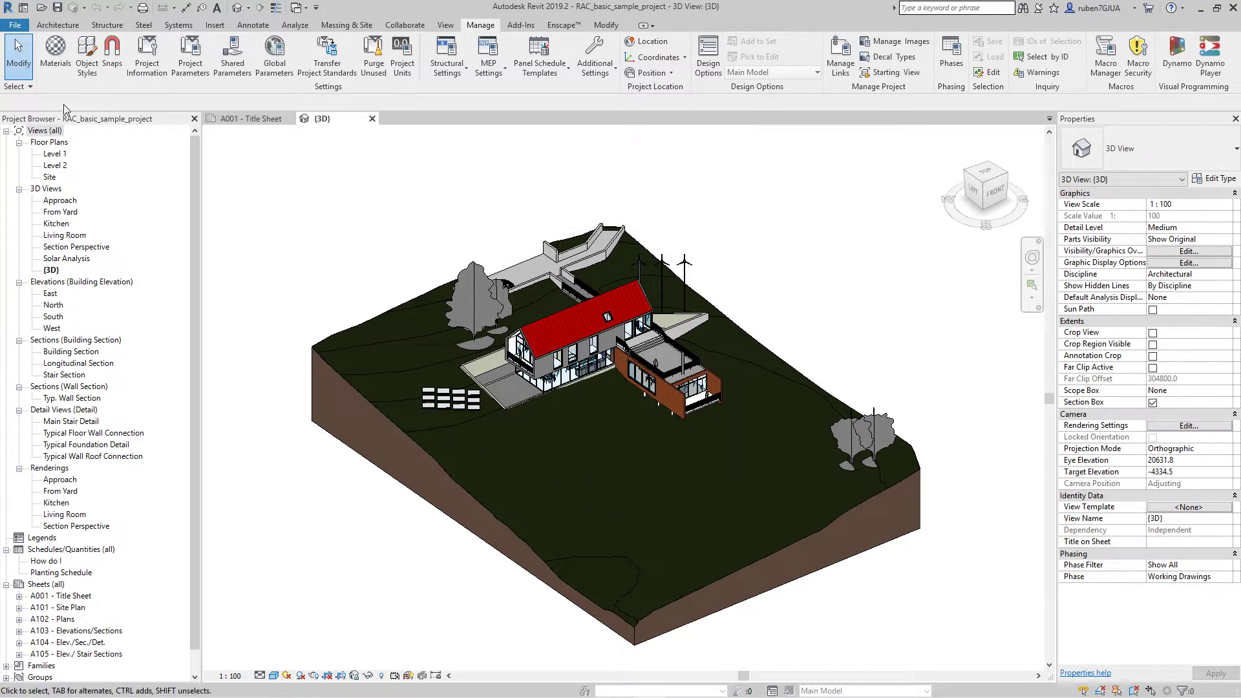
Start a DWG export of the {3D} view, with the setup exporting solids as ACIS solids
left_click(12, 27)
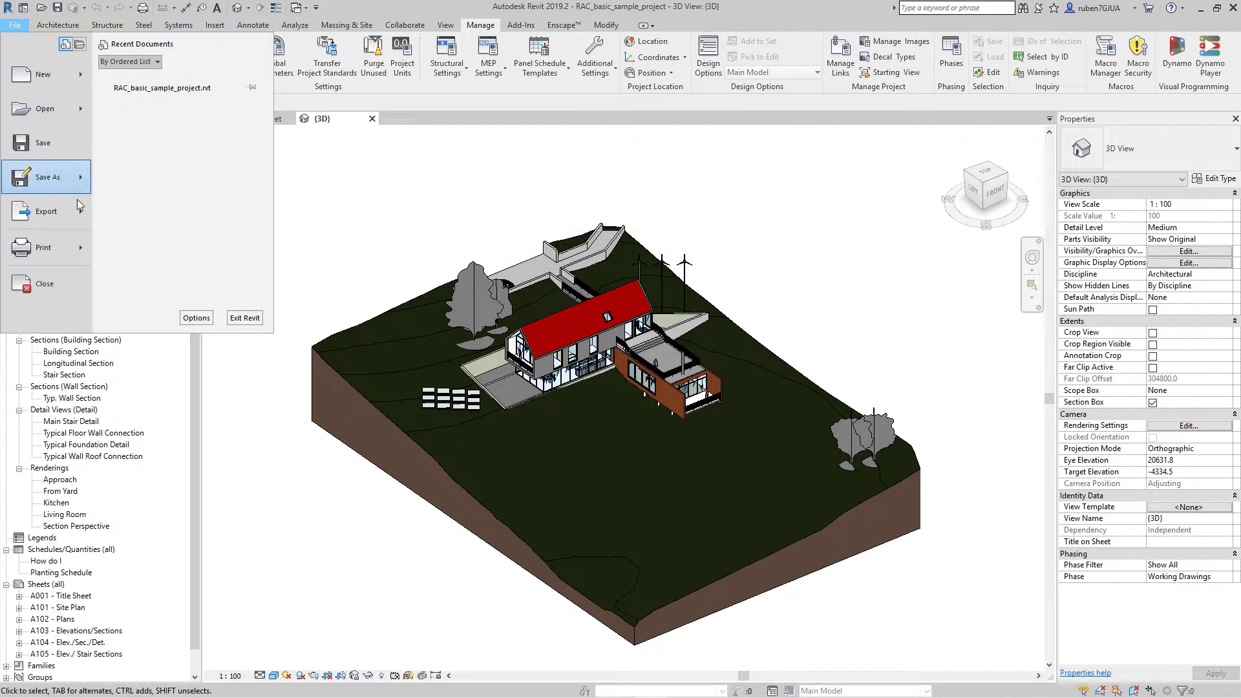
mouse_move(45, 211)
mouse_move(220, 84)
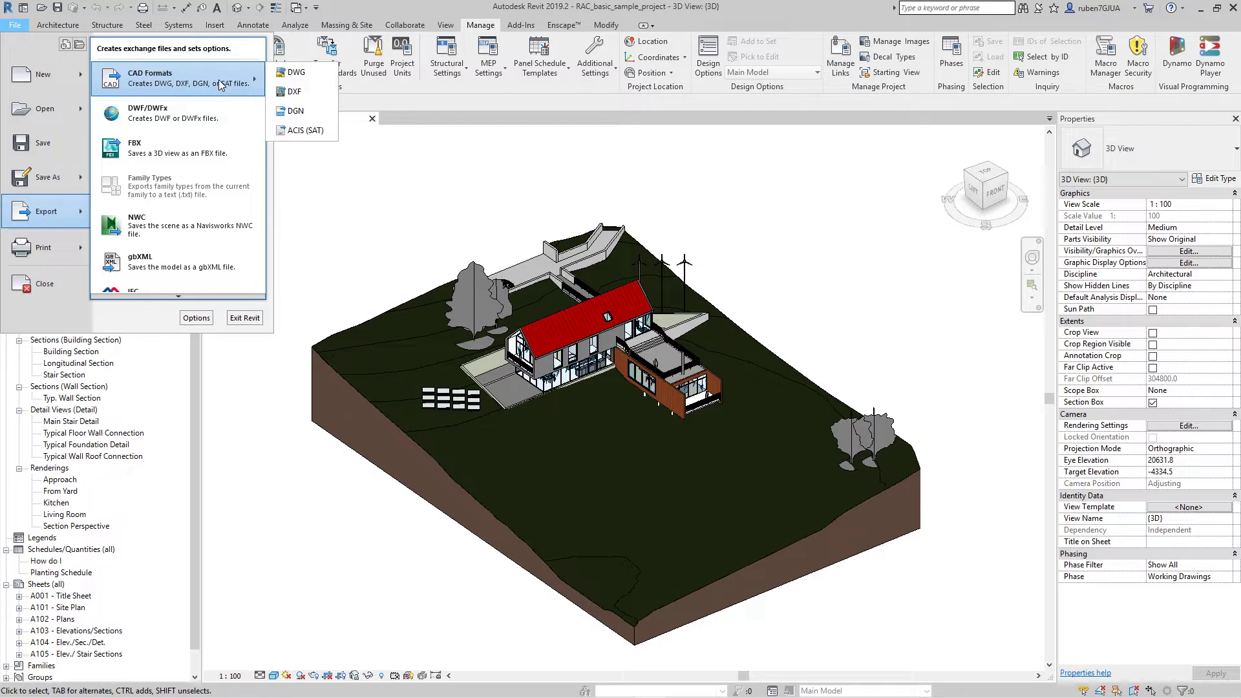
left_click(295, 73)
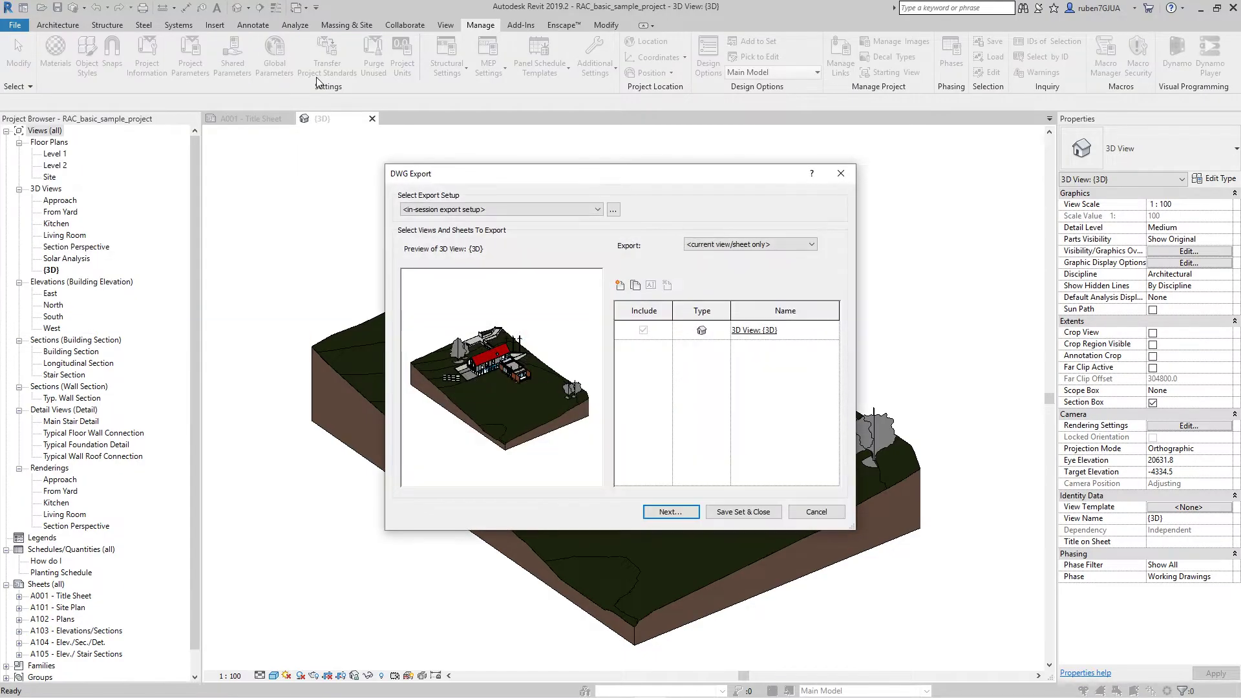
left_click(613, 209)
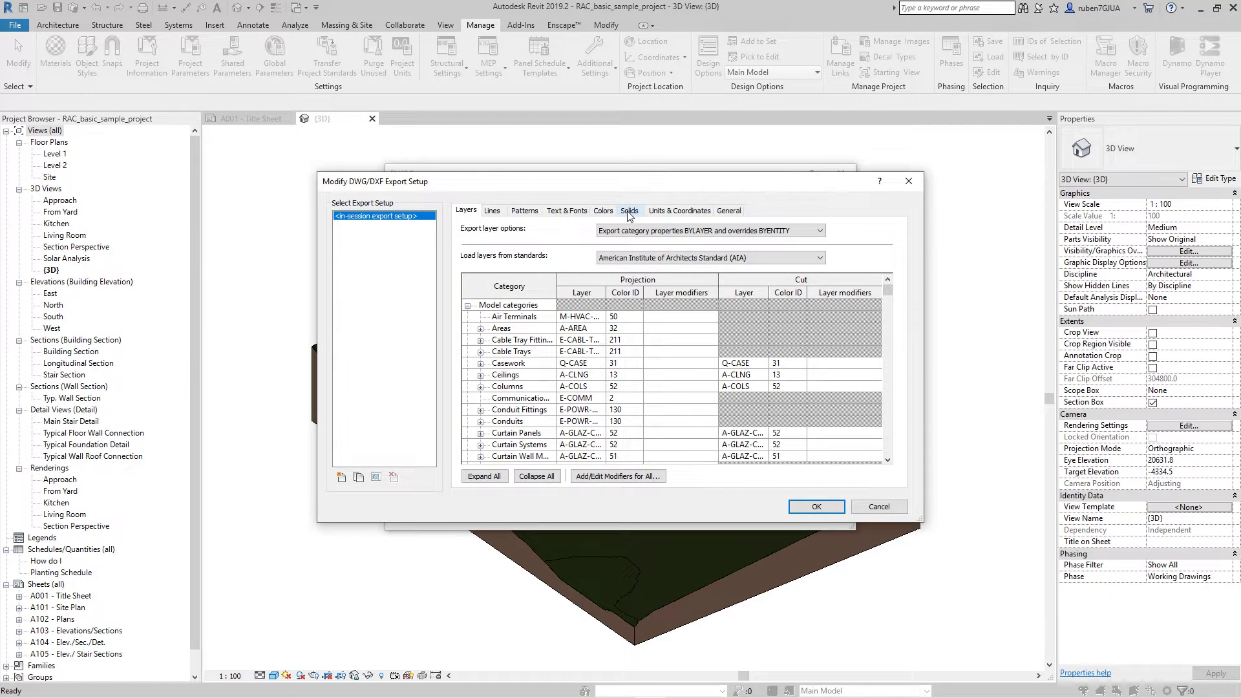
left_click(628, 211)
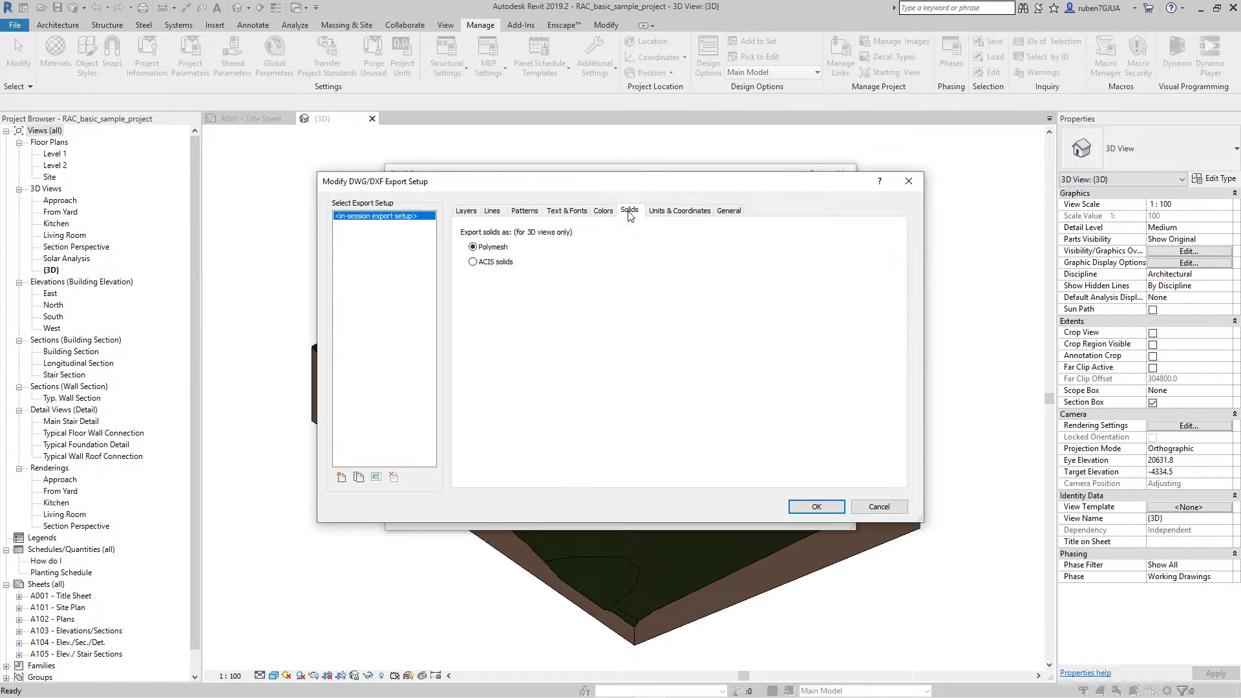
left_click(472, 261)
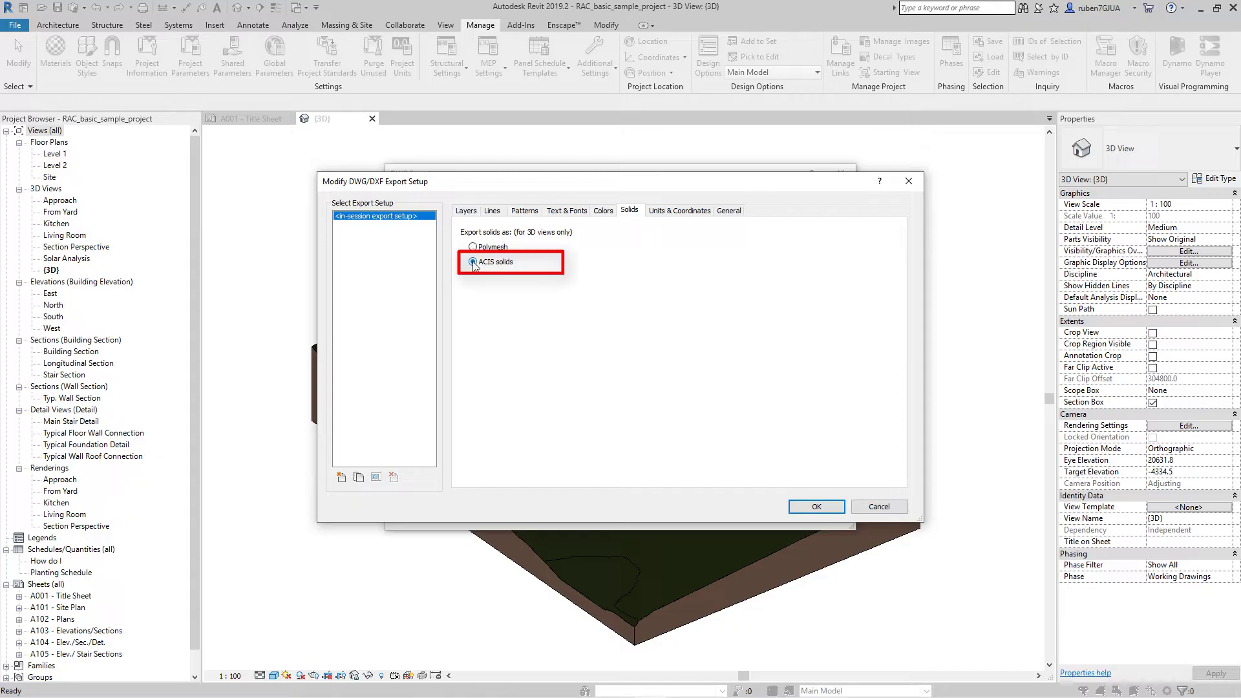
left_click(814, 509)
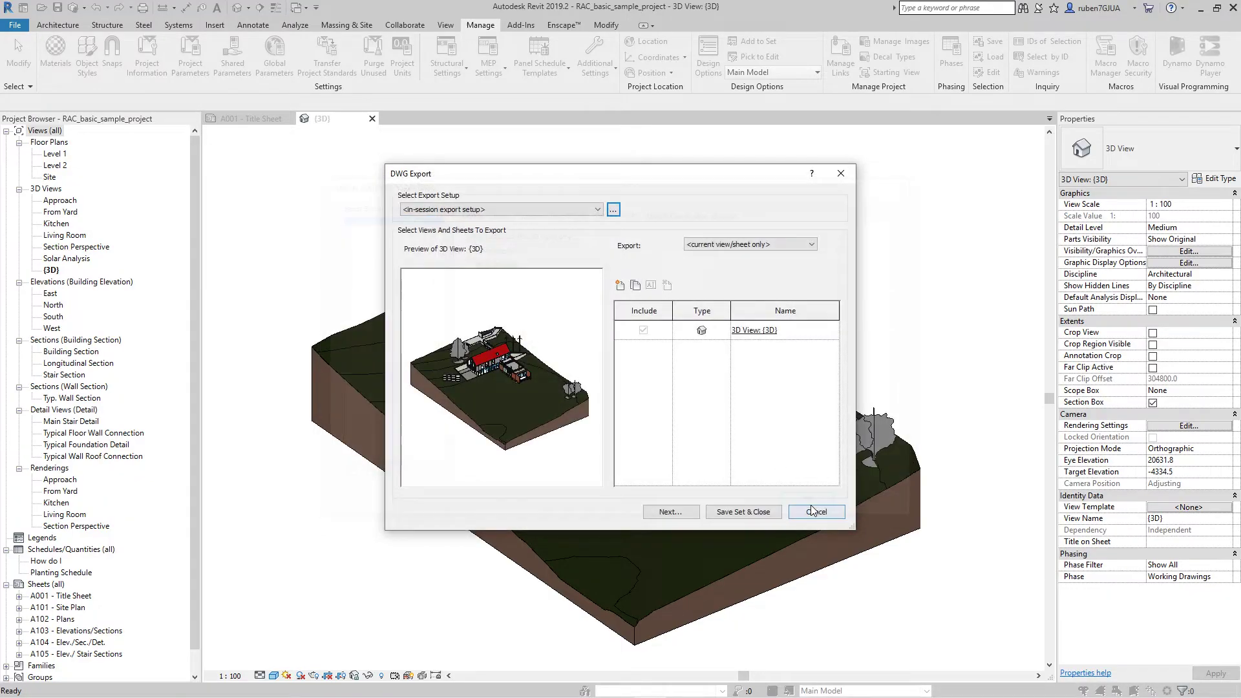
Save the {3D} view export as 'Home' in AutoCAD 2013 DWG format
left_click(670, 511)
type("Home")
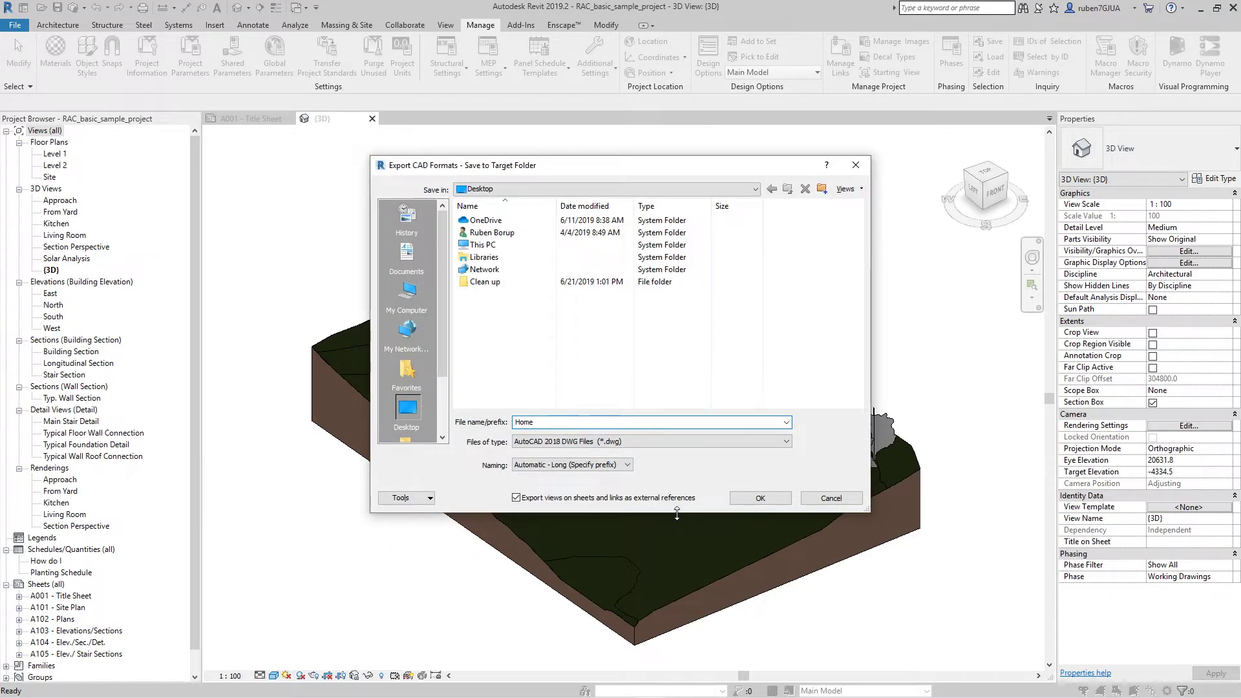
left_click(622, 442)
left_click(617, 463)
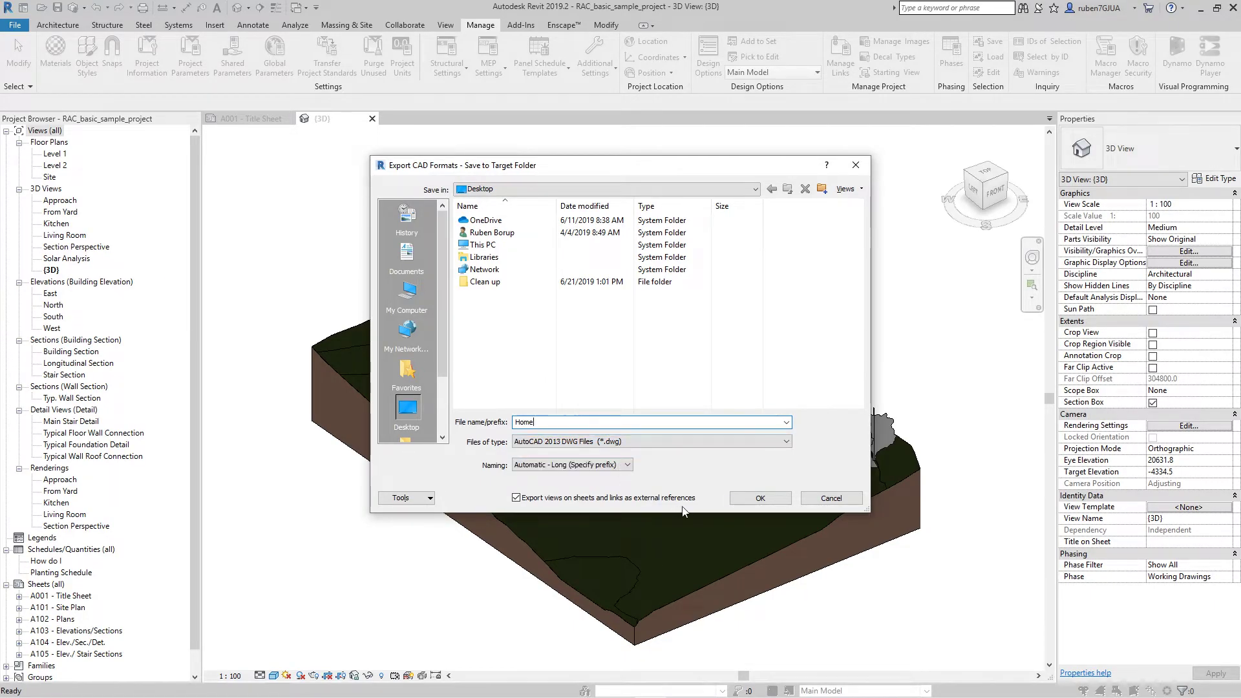
left_click(749, 500)
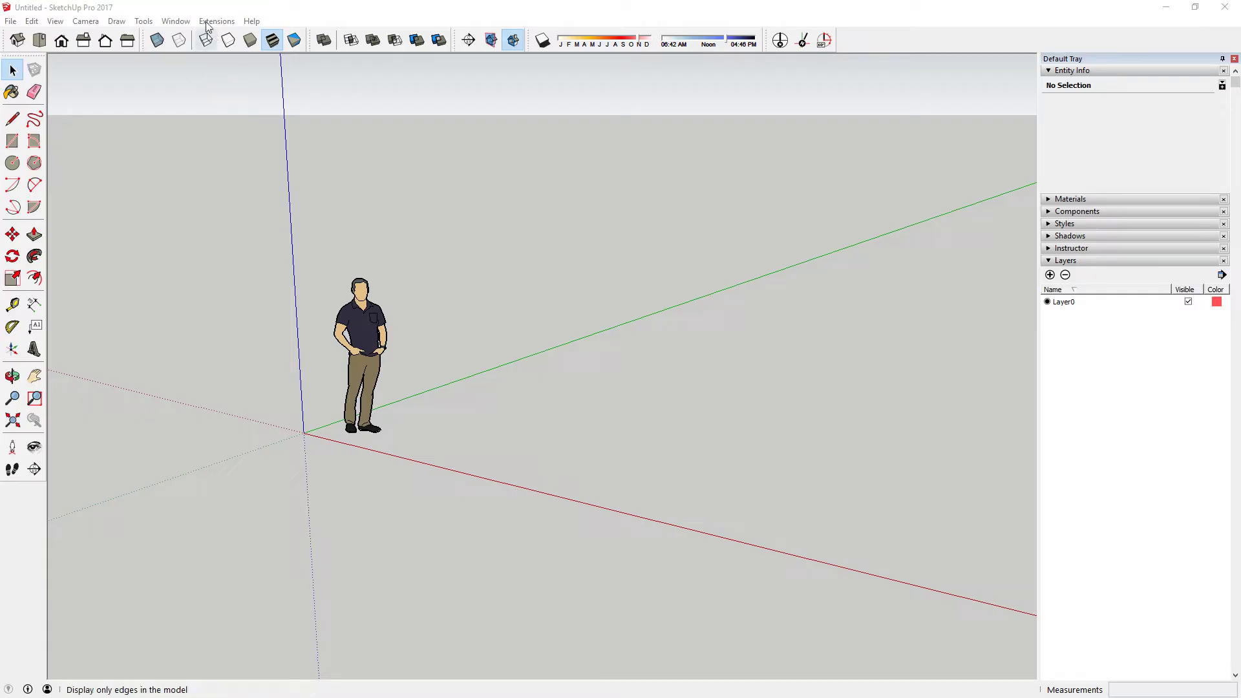
Open Model Info's Units page, showing Architectural inches at 1/16" precision
left_click(174, 22)
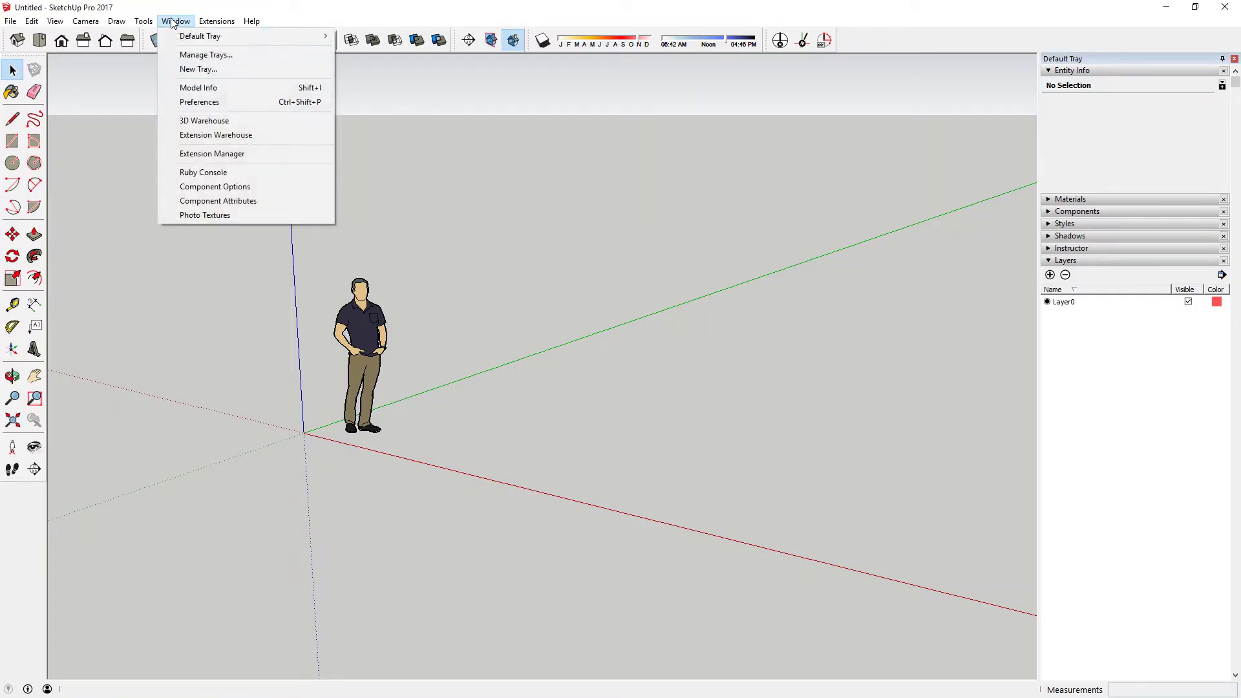
left_click(193, 88)
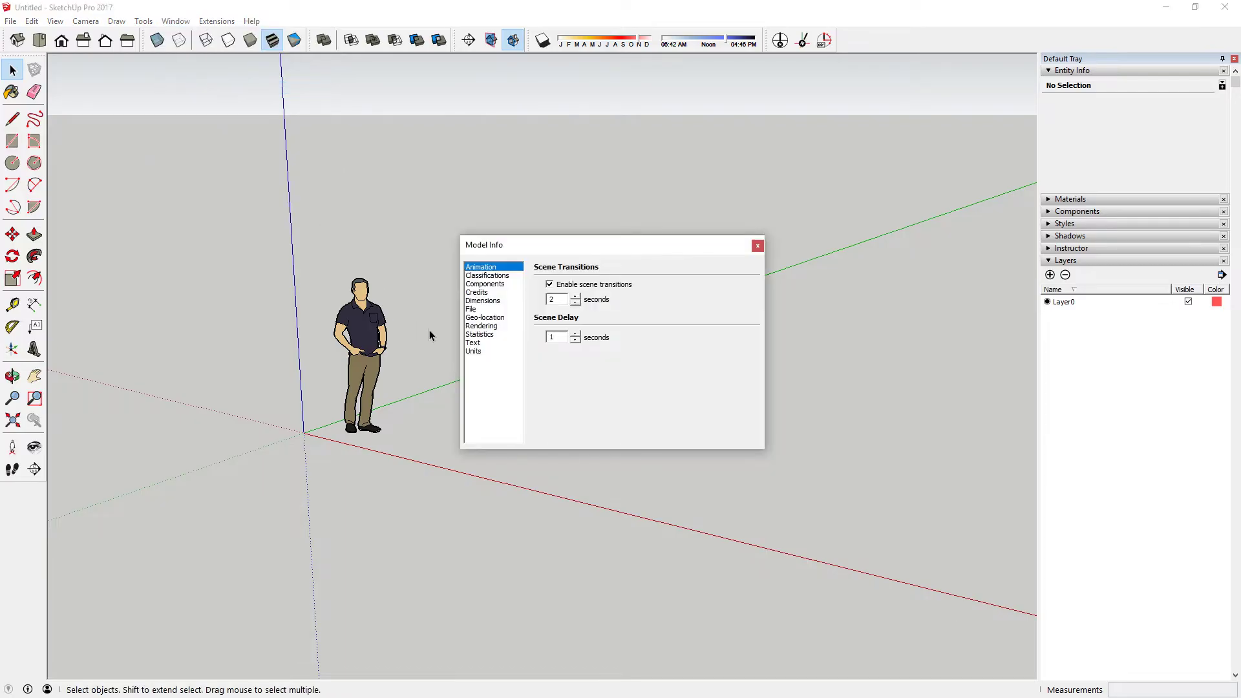
left_click(477, 351)
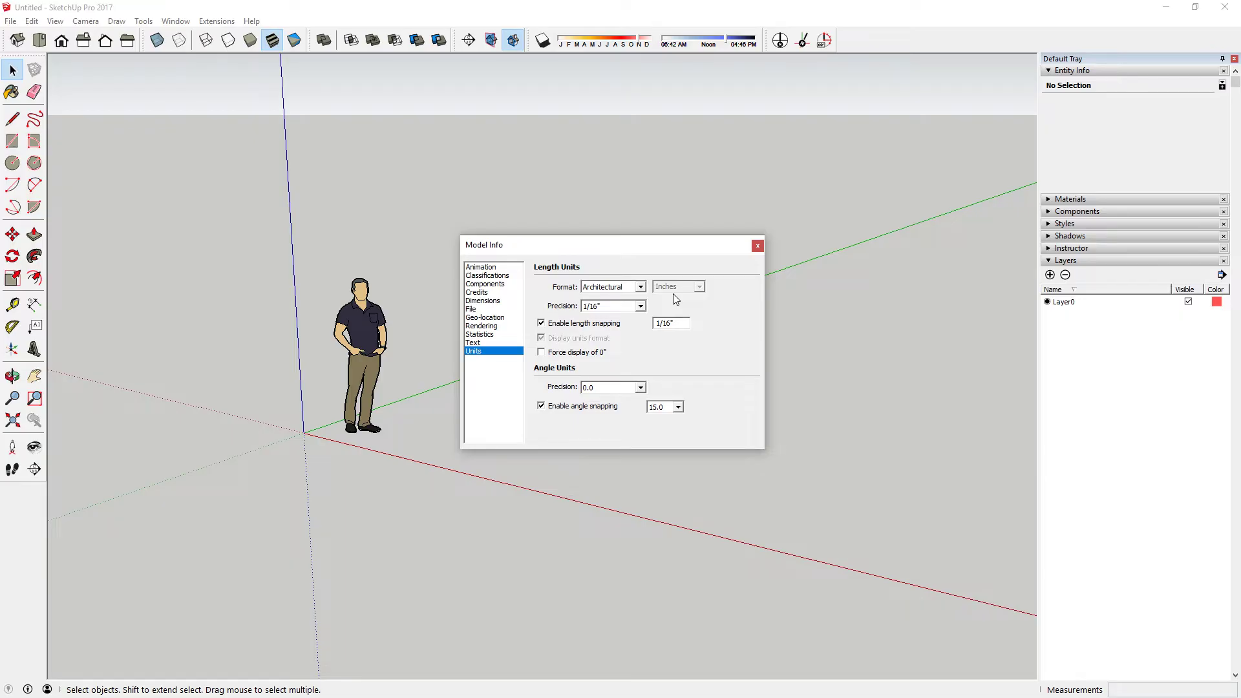
Close Model Info and delete the default standing figure
left_click(756, 246)
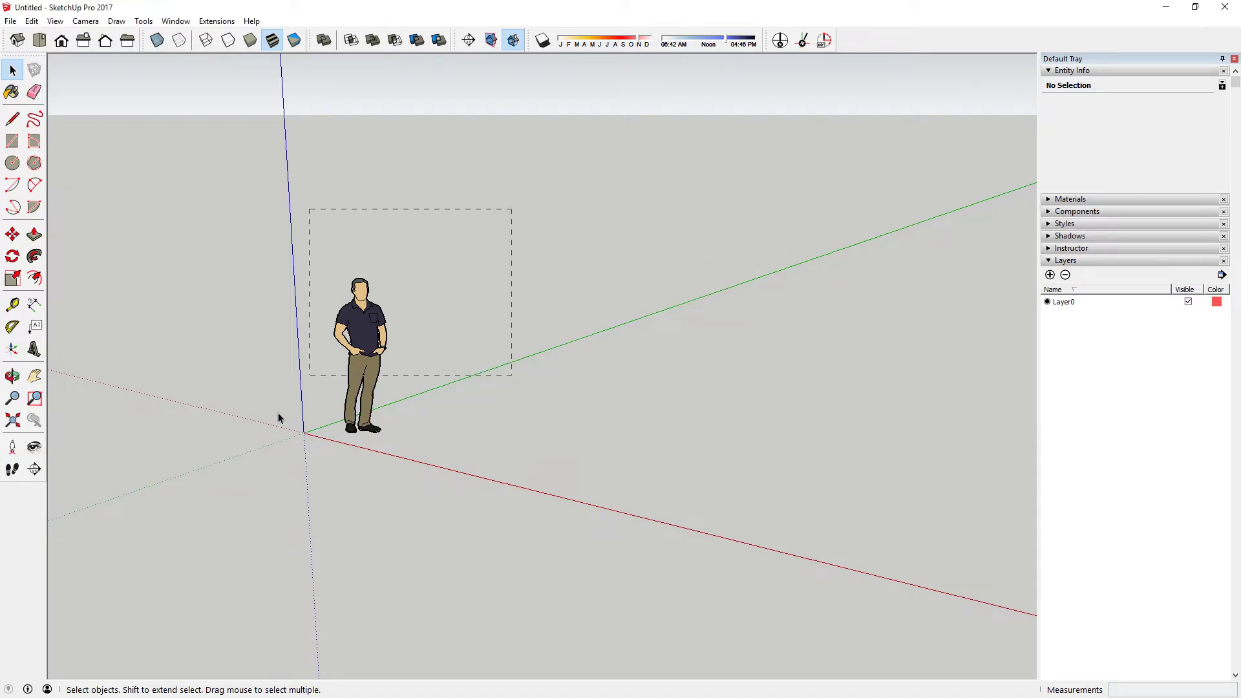
left_click_drag(271, 423, 245, 464)
key("Delete")
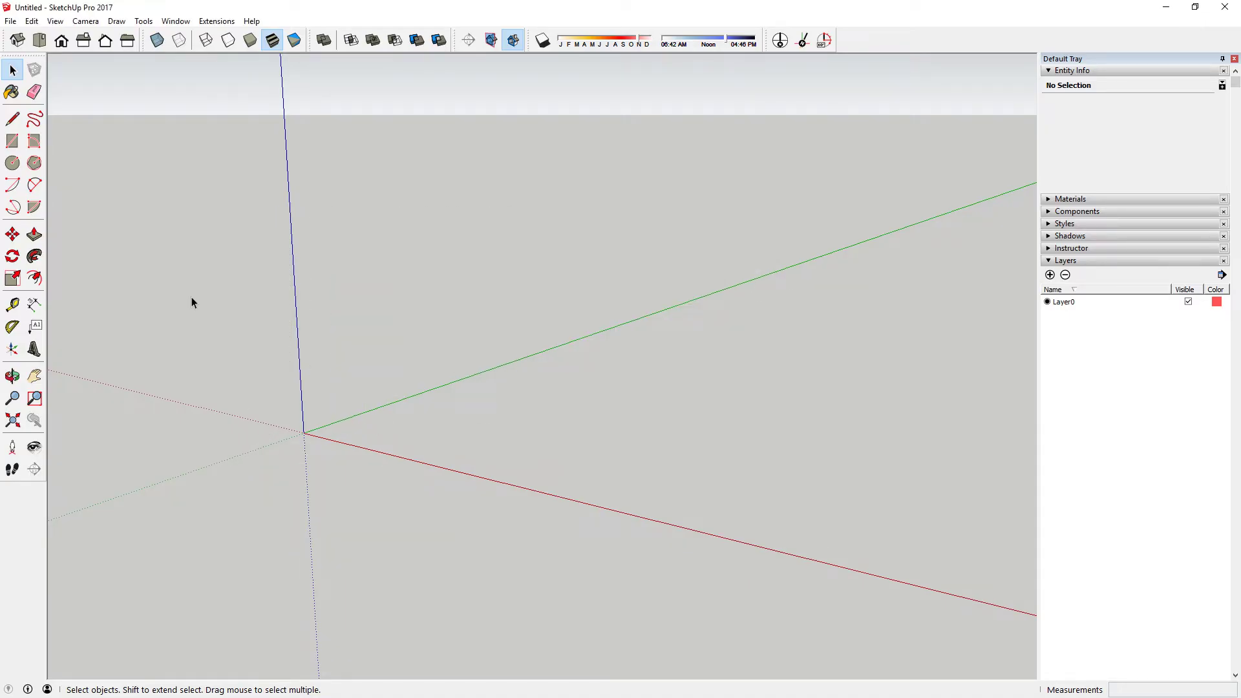
Choose Home.dwg for import with the import units set to Millimeters
left_click(6, 22)
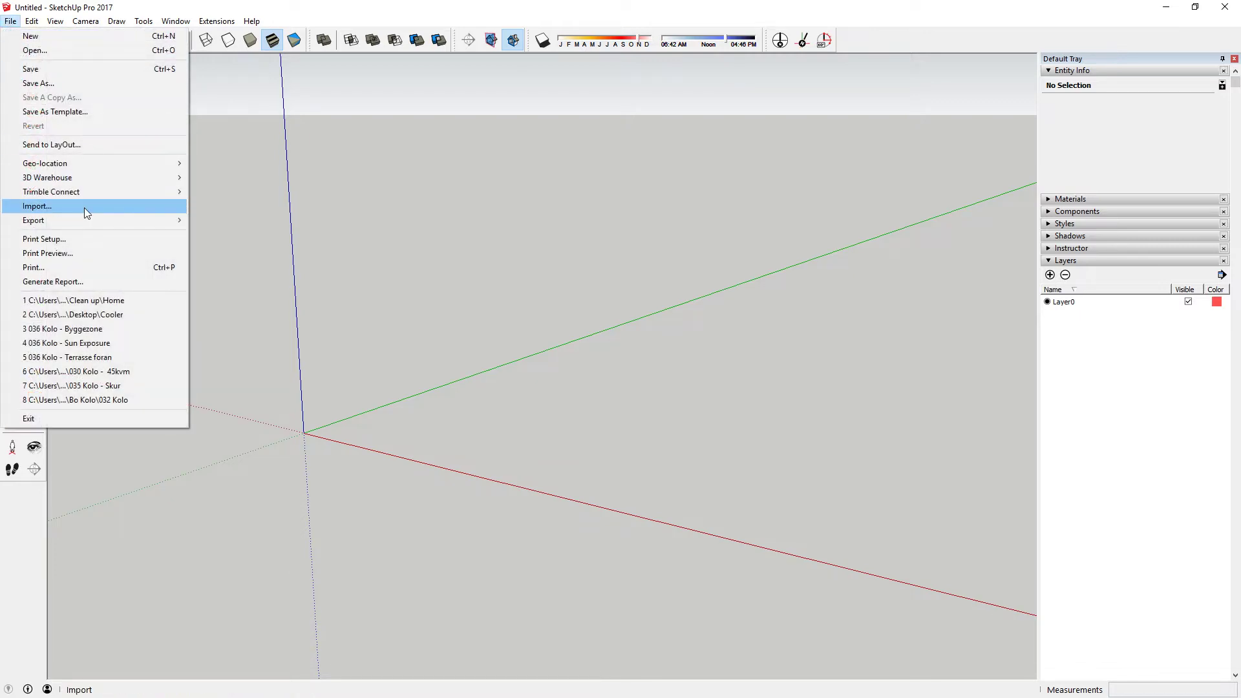
left_click(84, 207)
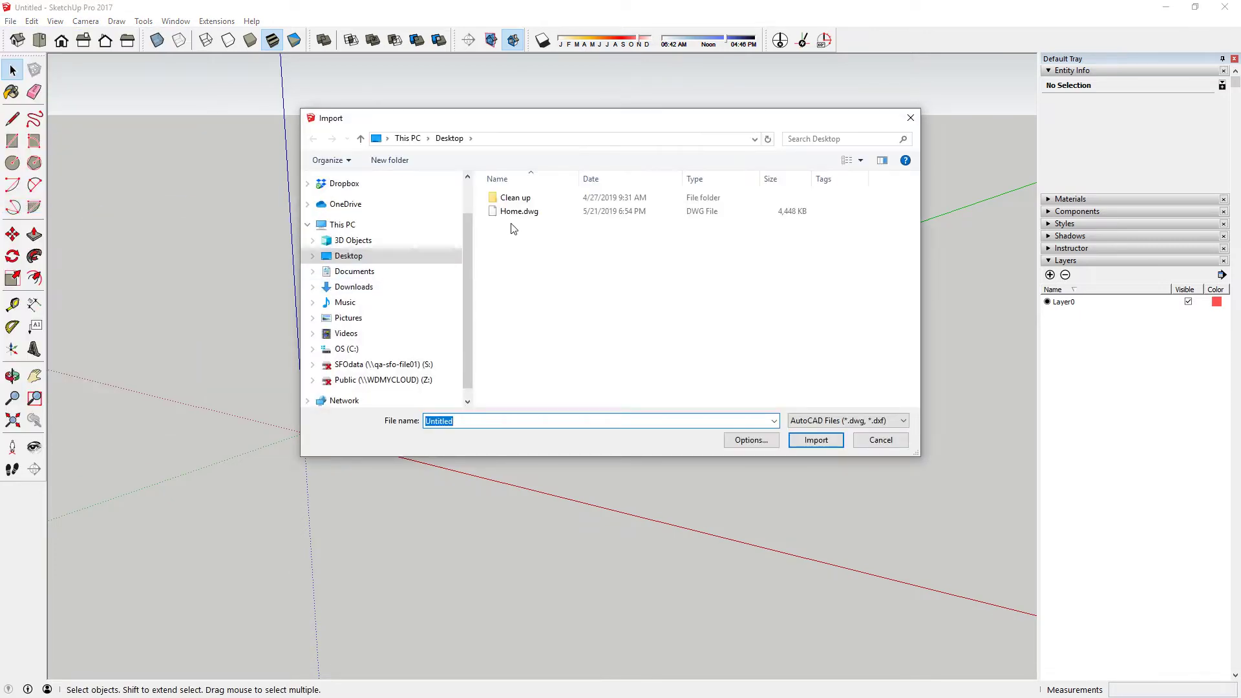
left_click(513, 213)
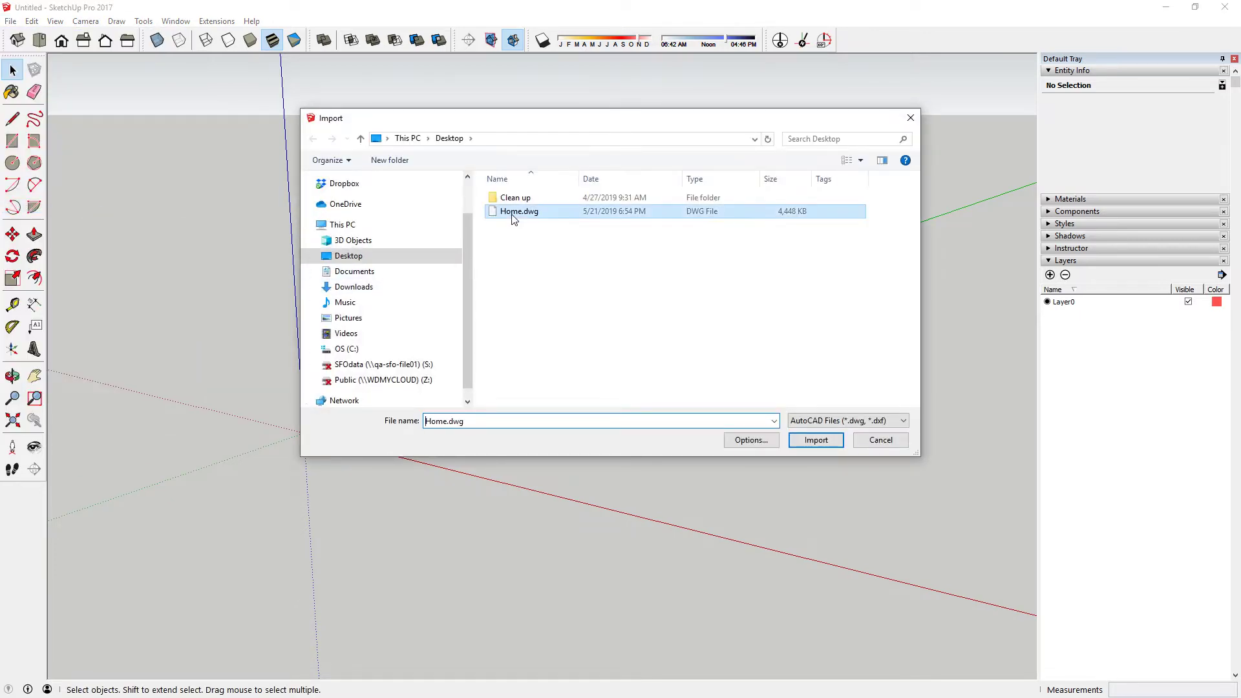
left_click(753, 442)
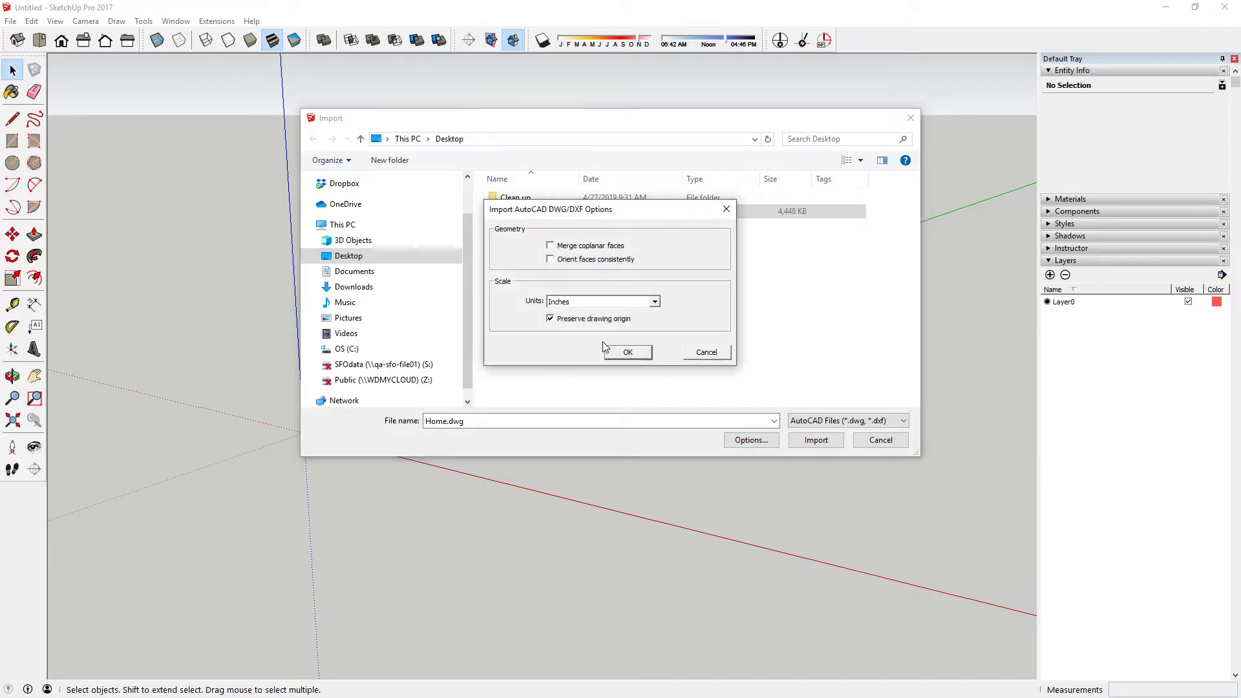
left_click(622, 303)
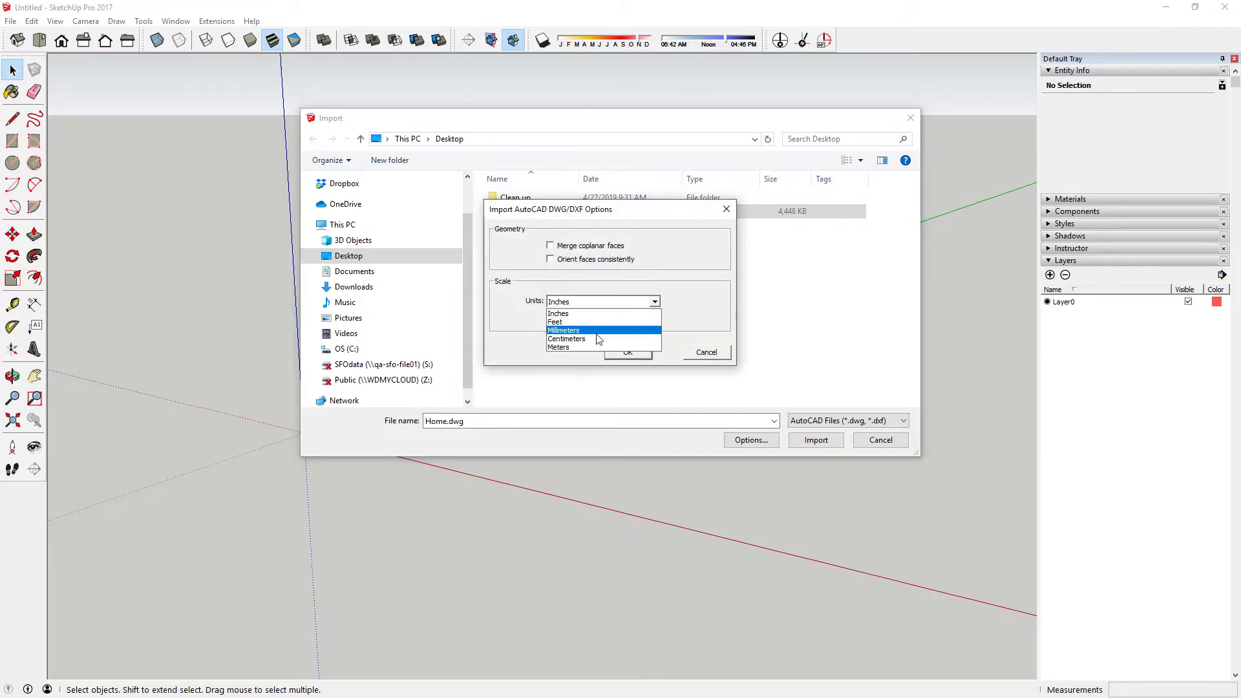
left_click(601, 333)
left_click(626, 352)
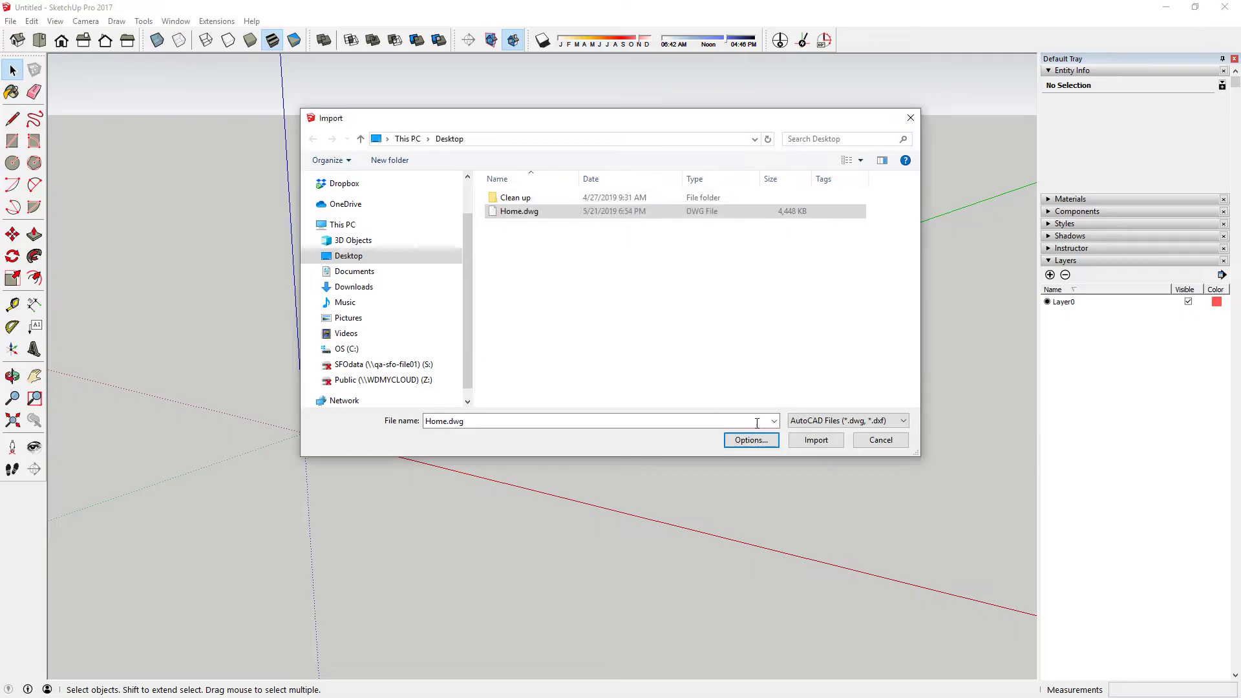
Import Home.dwg, dismiss the summary, then select the A-CLNG, I-FURN-PNLS and A-GLAZ-CURT layers
left_click(810, 442)
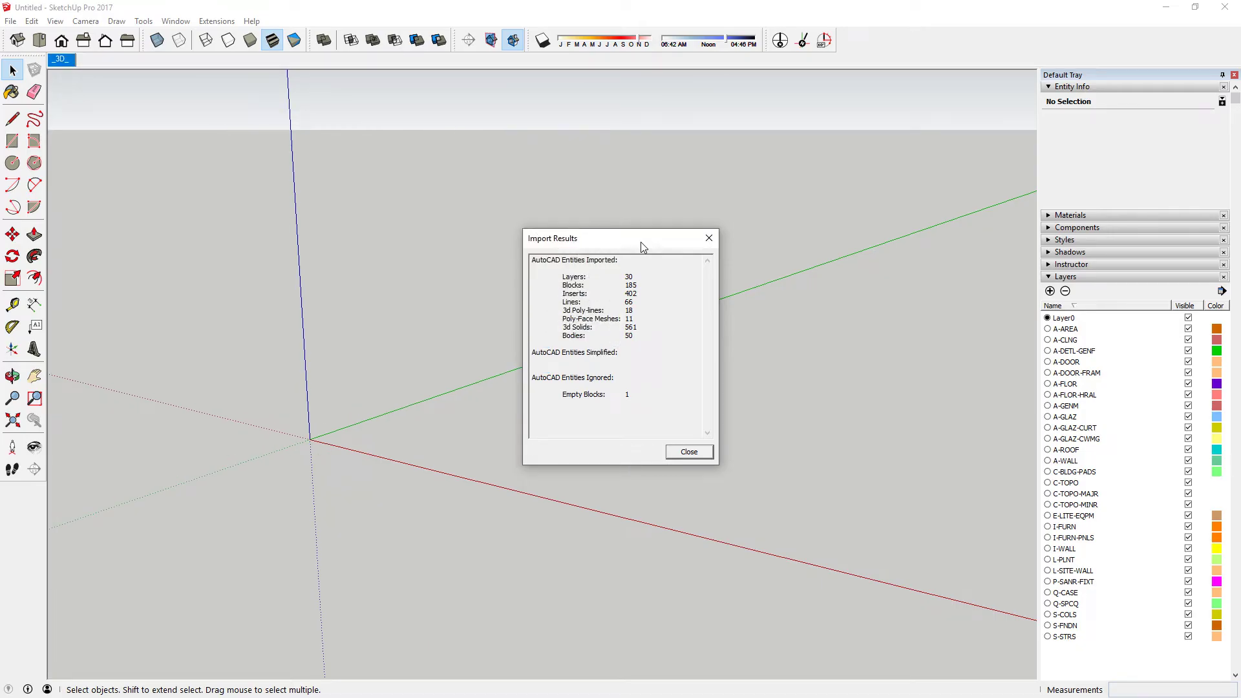
left_click(687, 452)
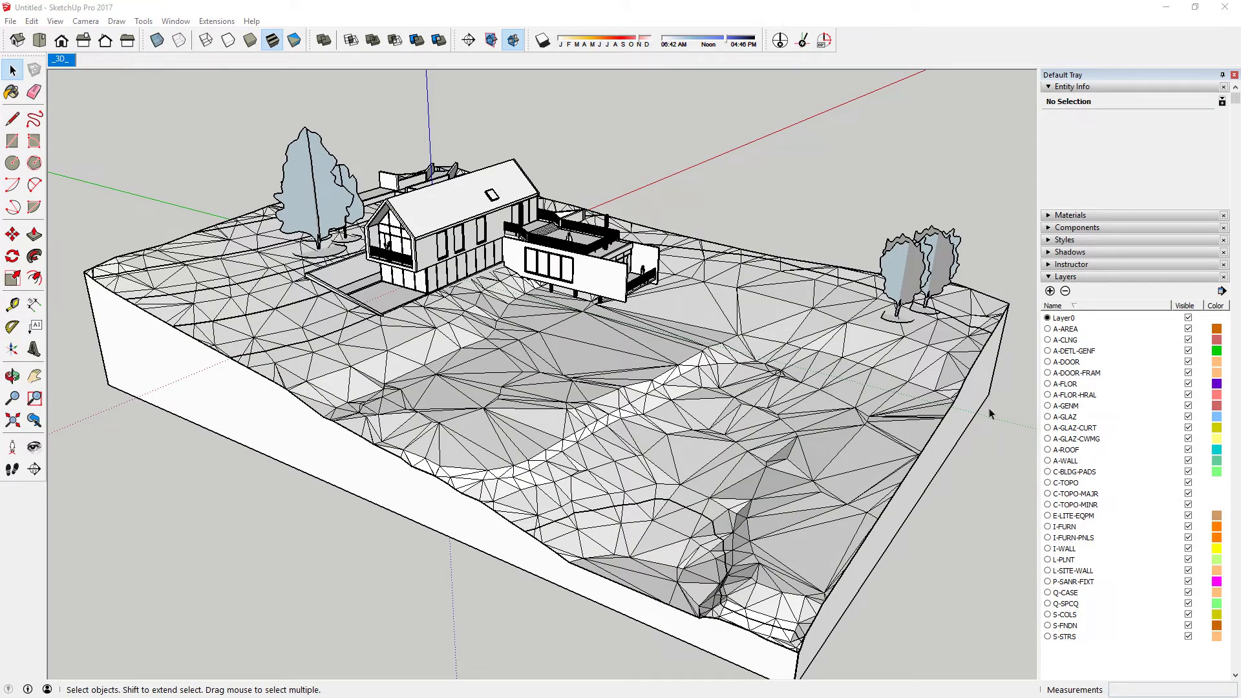
left_click(1083, 340)
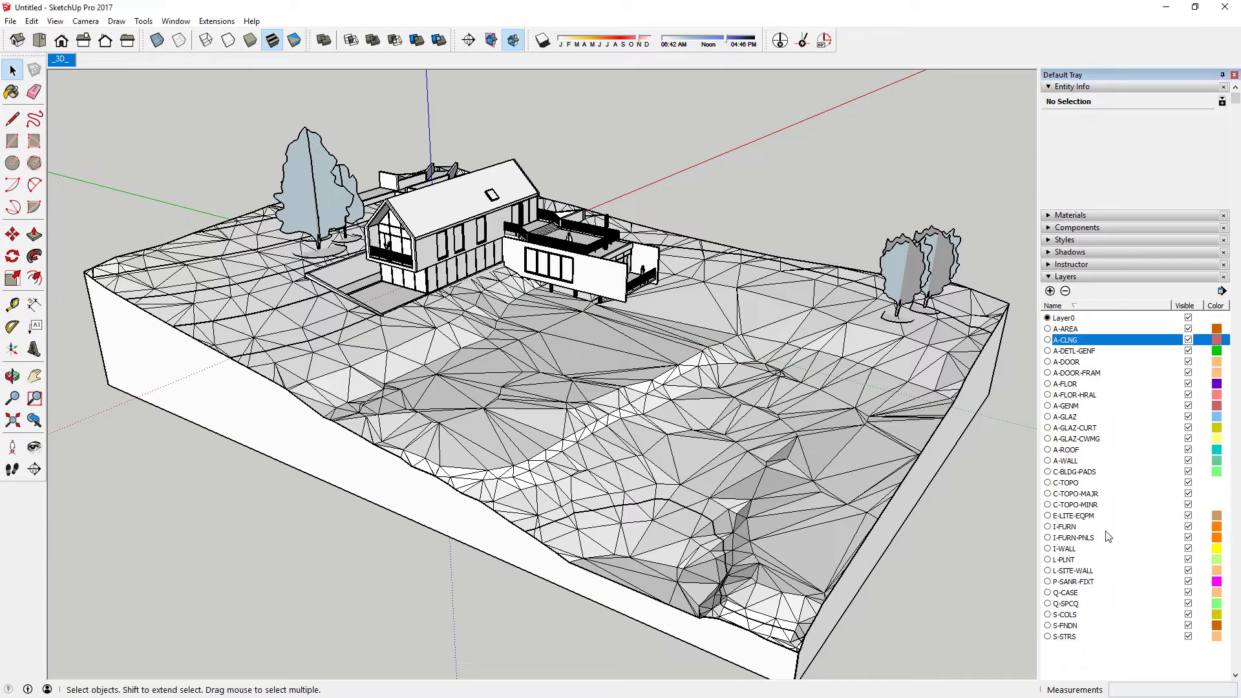
left_click(1108, 538)
left_click(1096, 427)
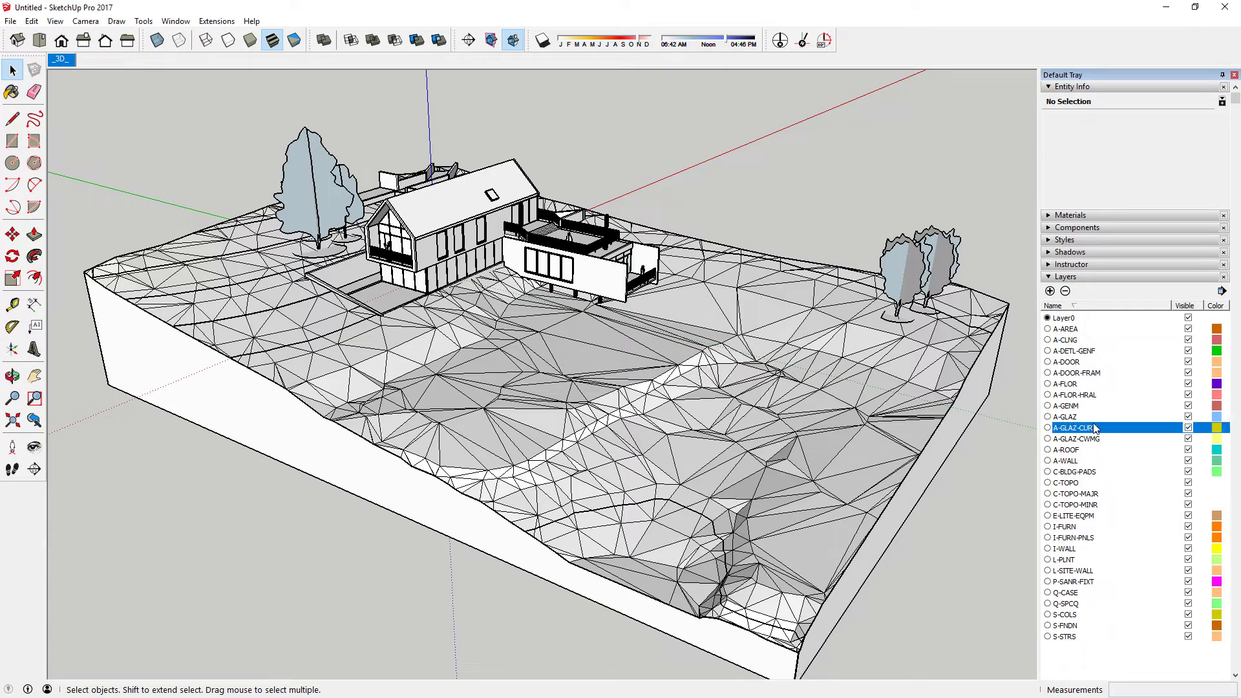
Preview the model with Color by Layer, then turn it back off
left_click(1221, 292)
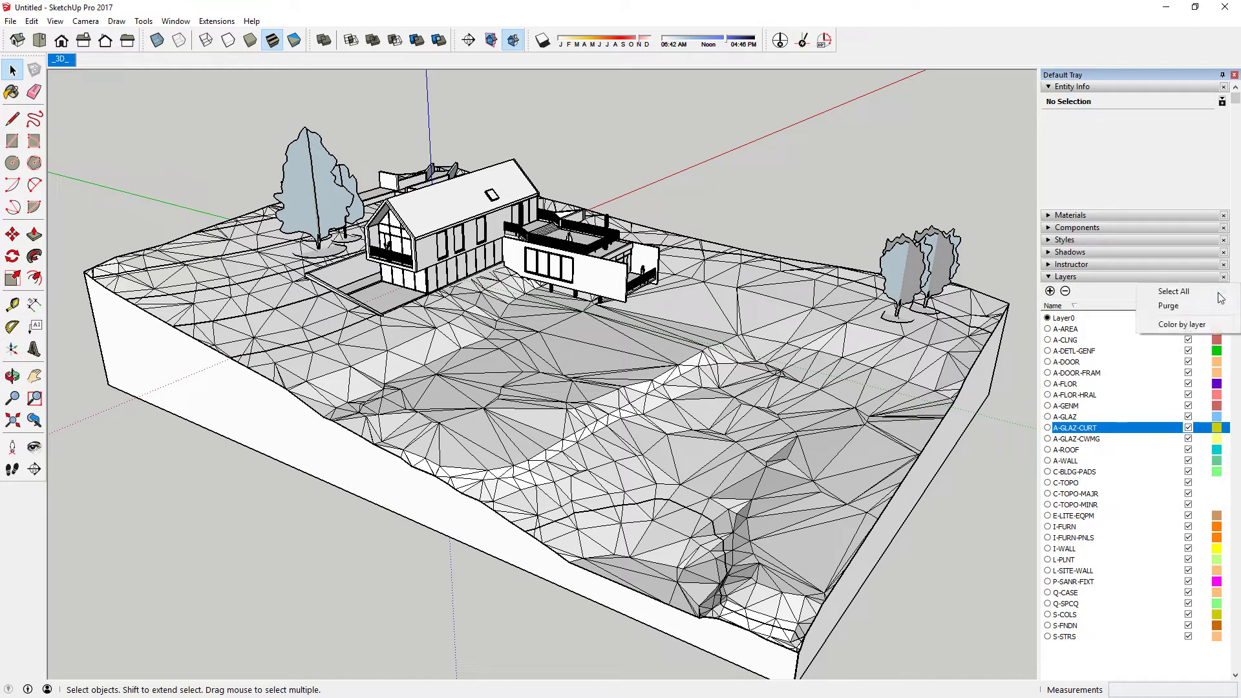
left_click(1193, 324)
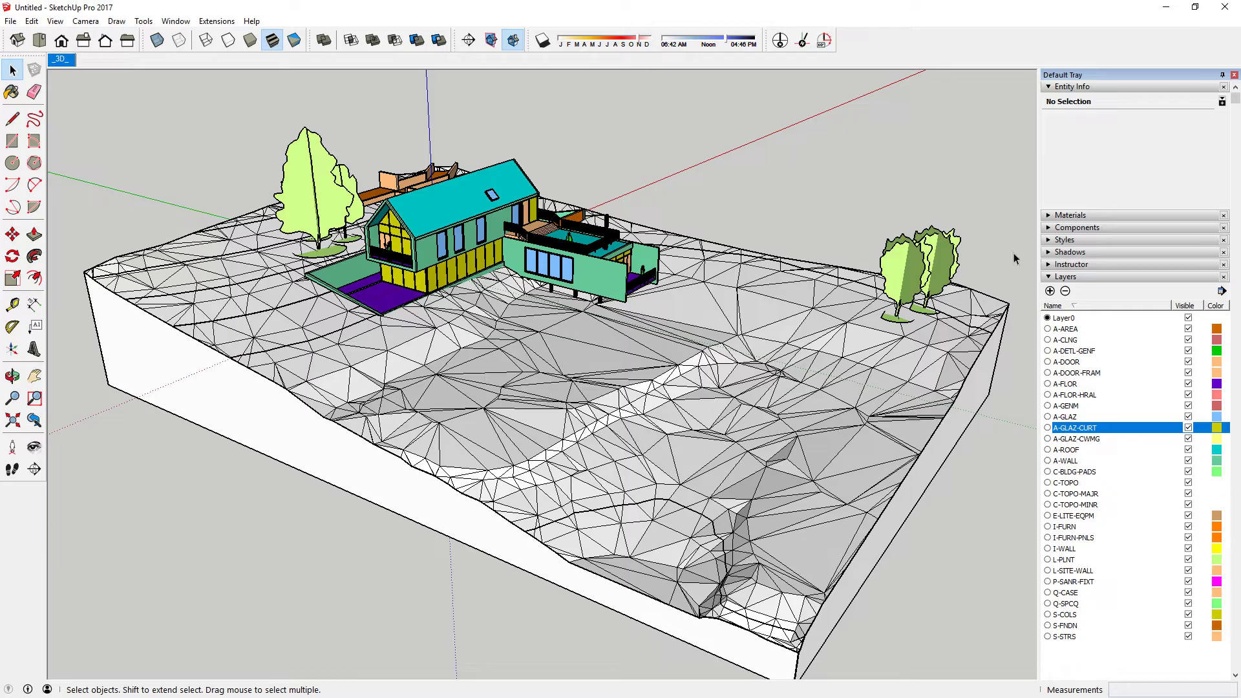
left_click(1221, 291)
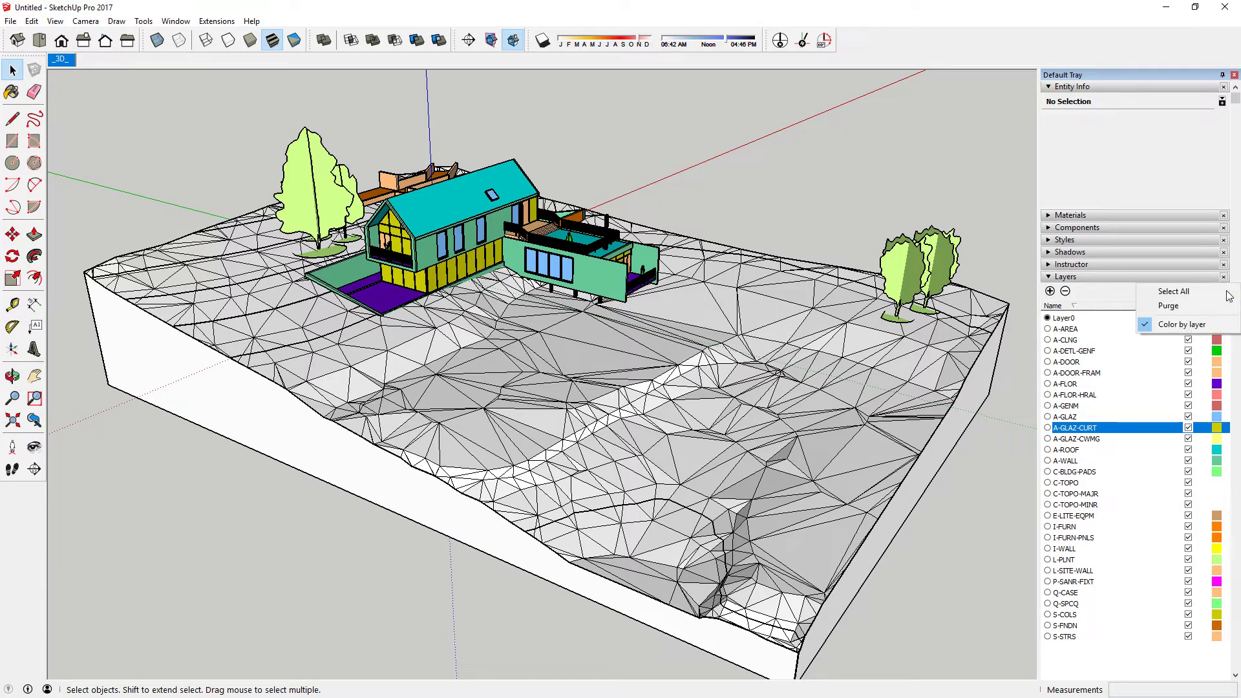
left_click(1176, 325)
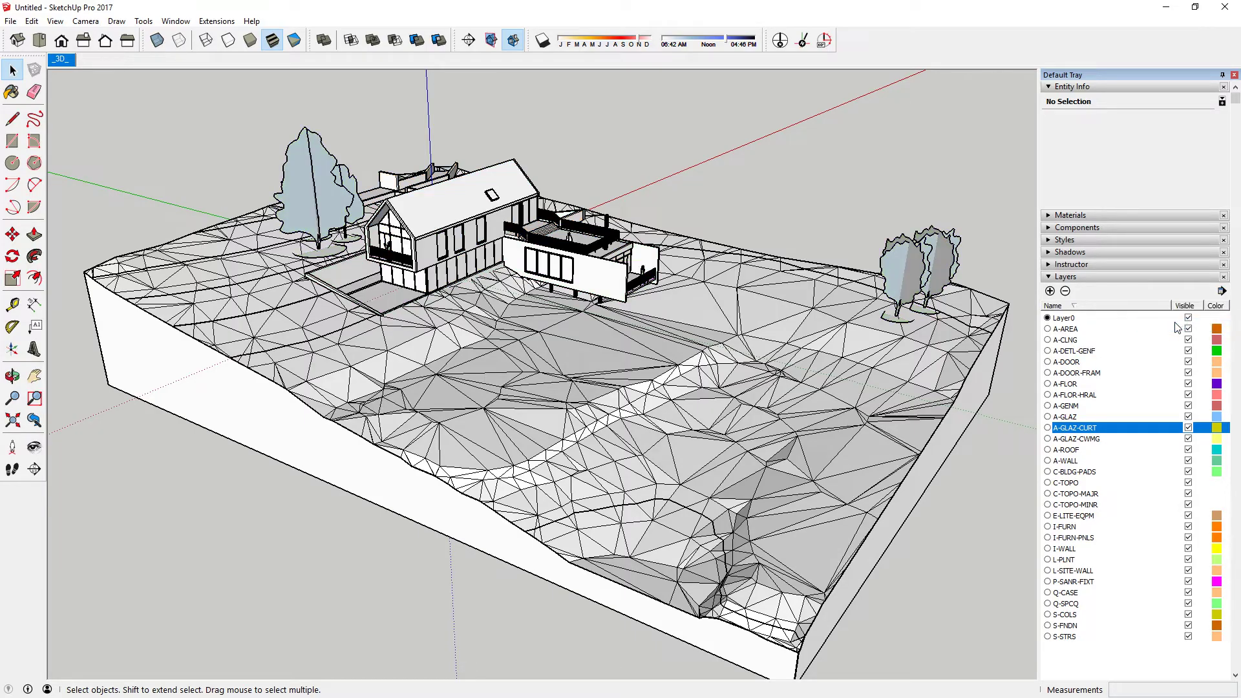
Delete every layer from A-AREA through S-STRS, moving their contents to the default layer
left_click(1091, 329)
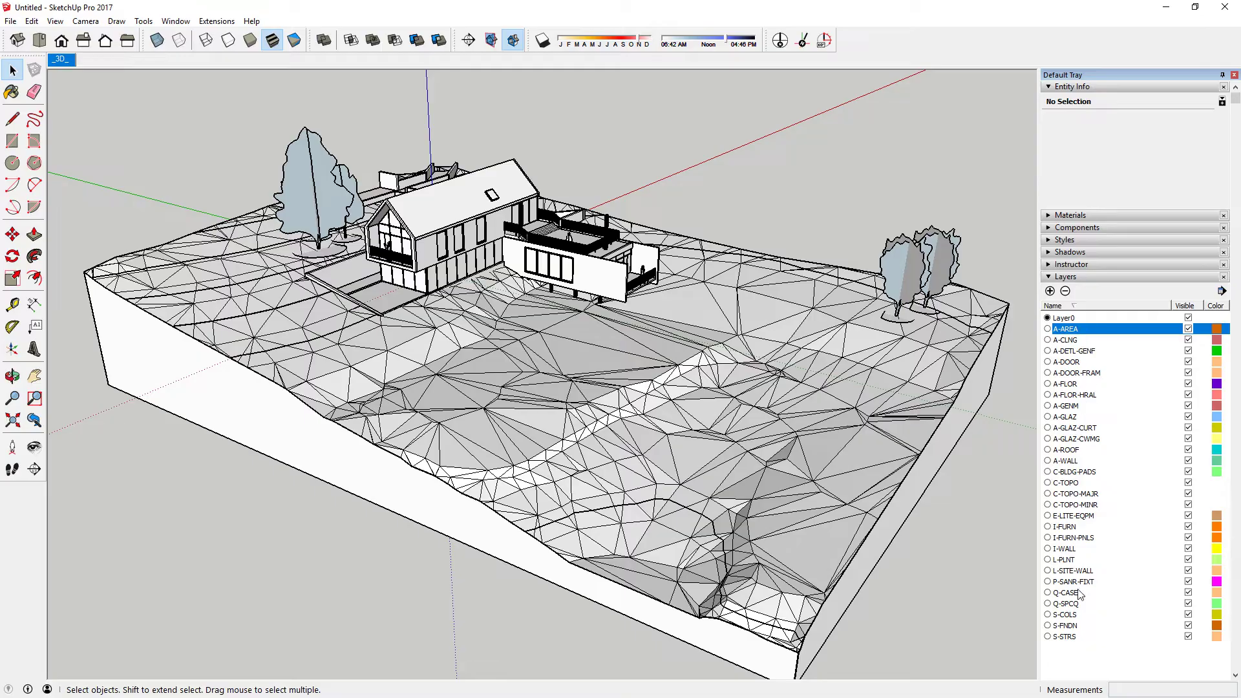
left_click(1065, 636, "shift")
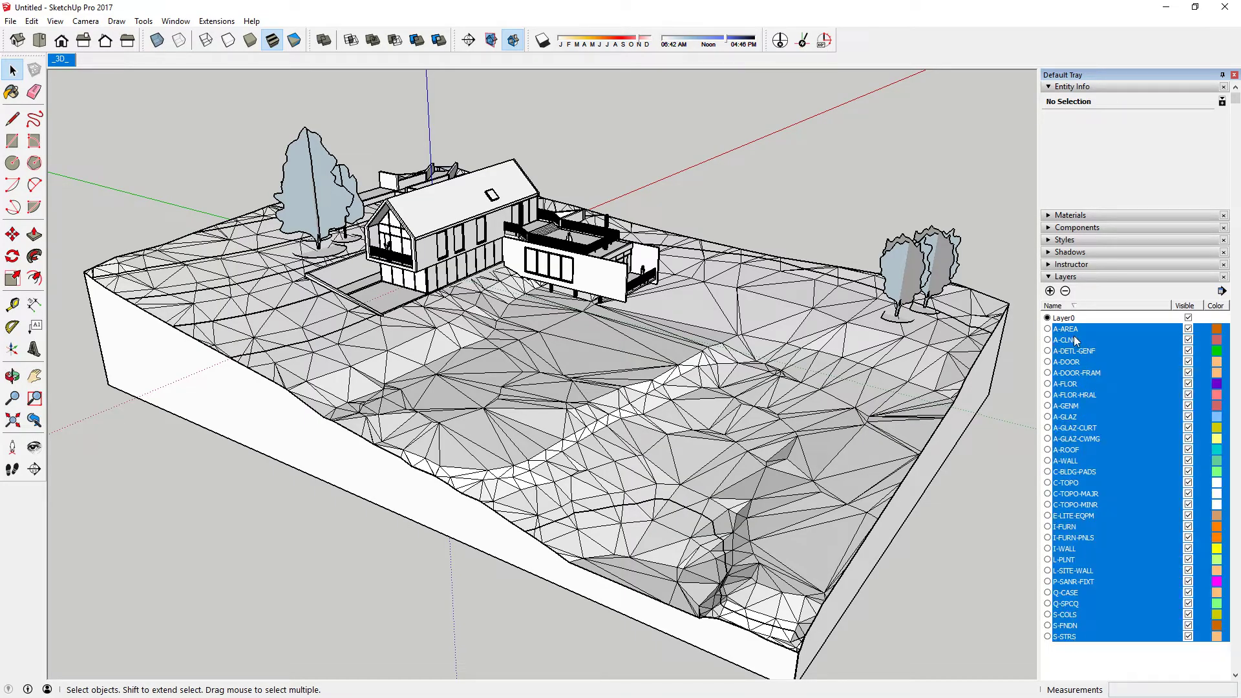
left_click(1065, 292)
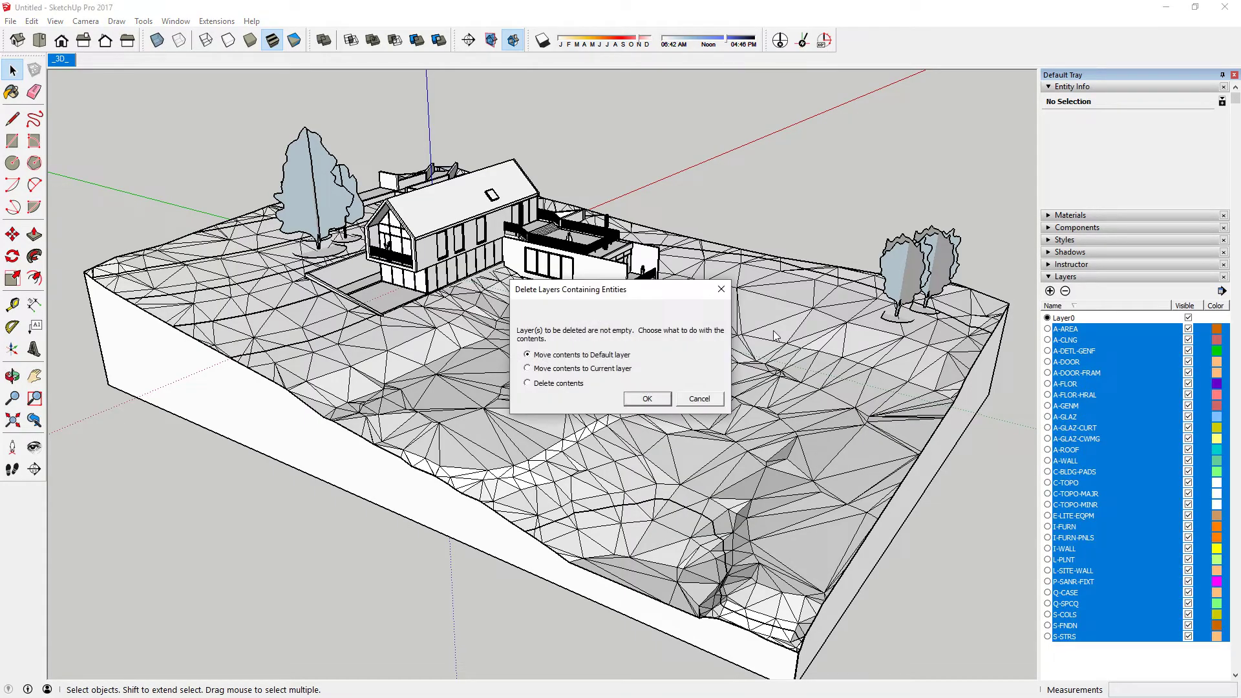
left_click(647, 397)
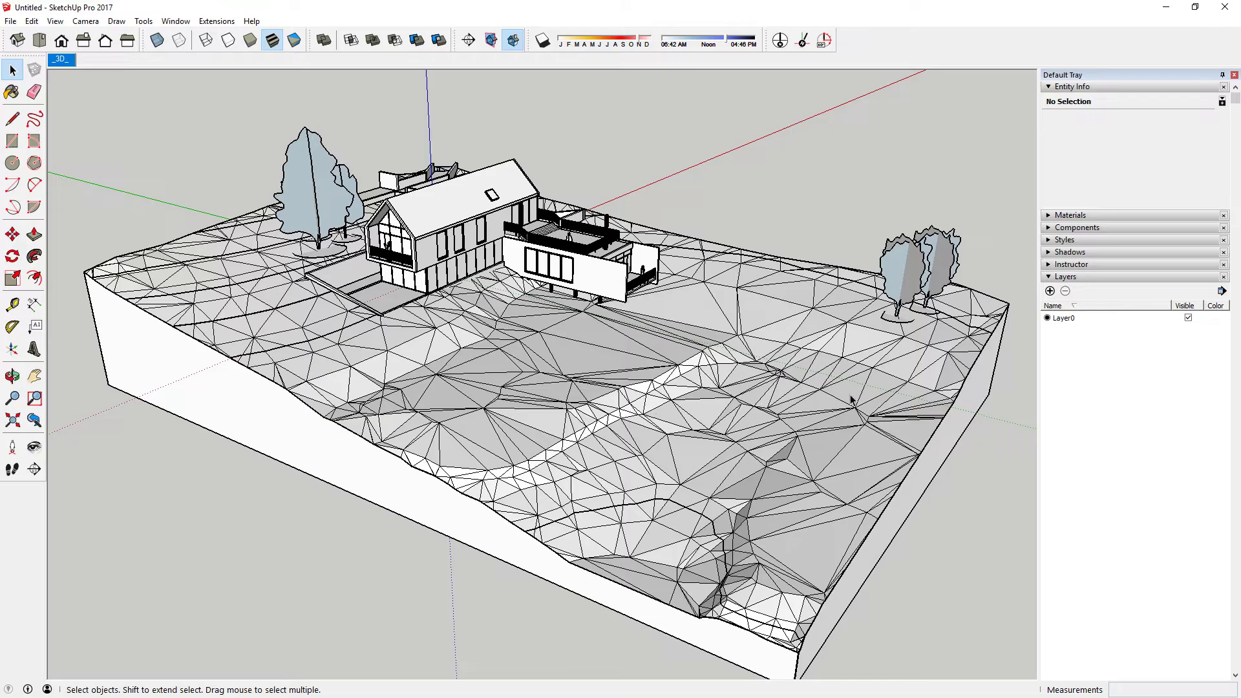
Add a new layer named Terrain and make it invisible
left_click(1049, 291)
type("Terrain")
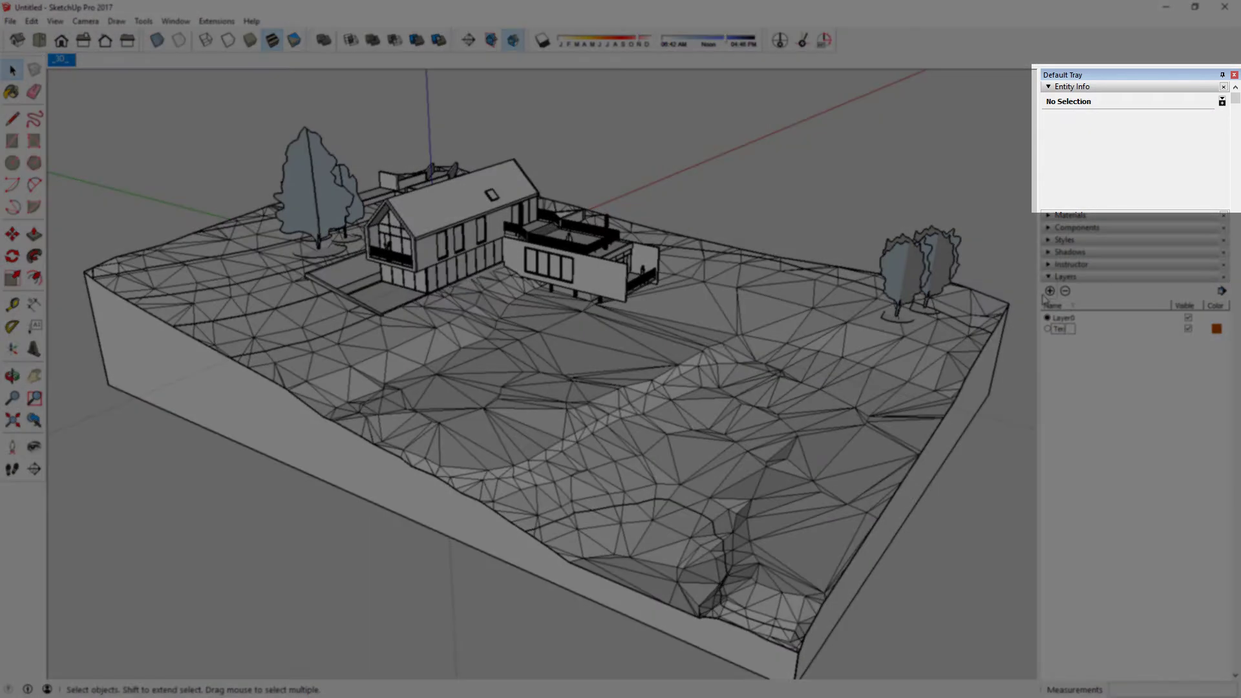
key("Return")
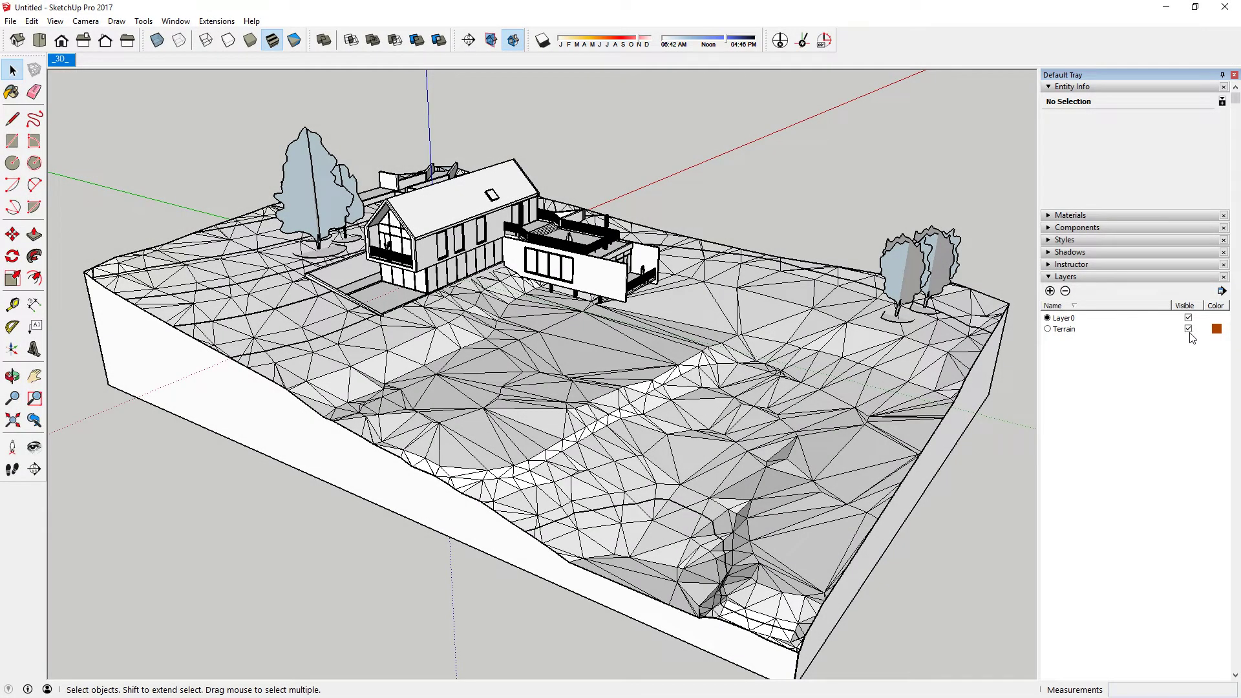
left_click(1189, 332)
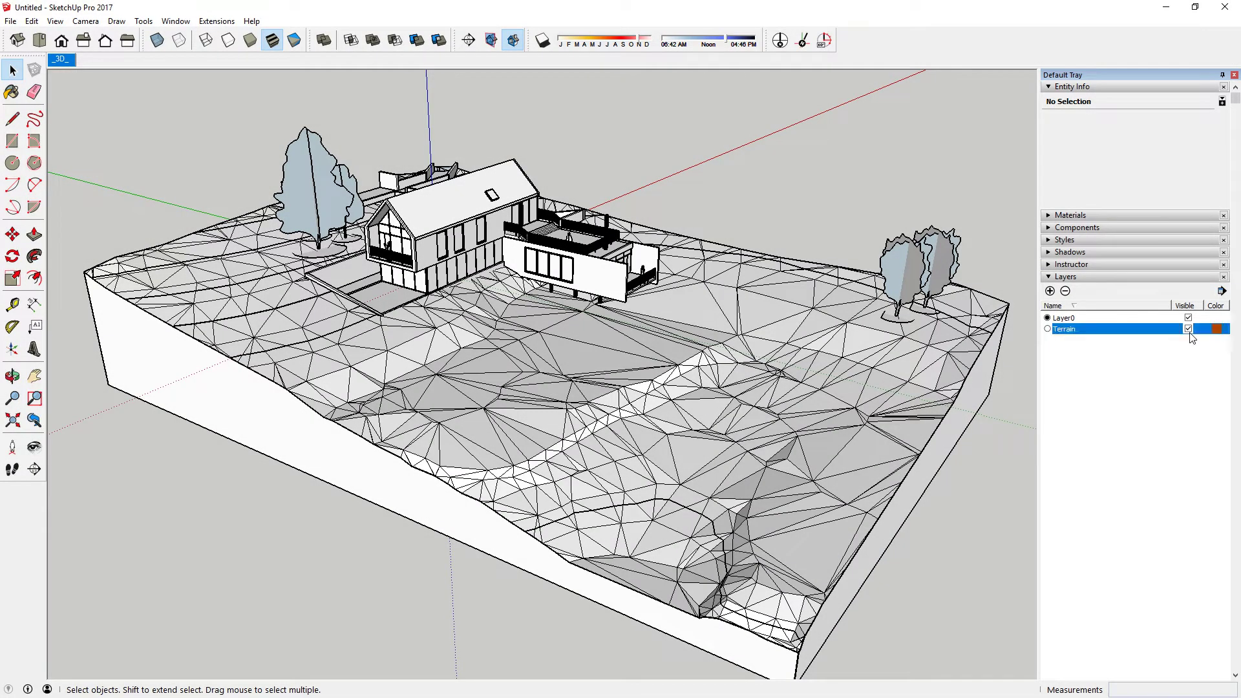
Group the entire terrain mesh and place the group on the Terrain layer
triple_click(756, 311)
right_click(756, 310)
left_click(795, 427)
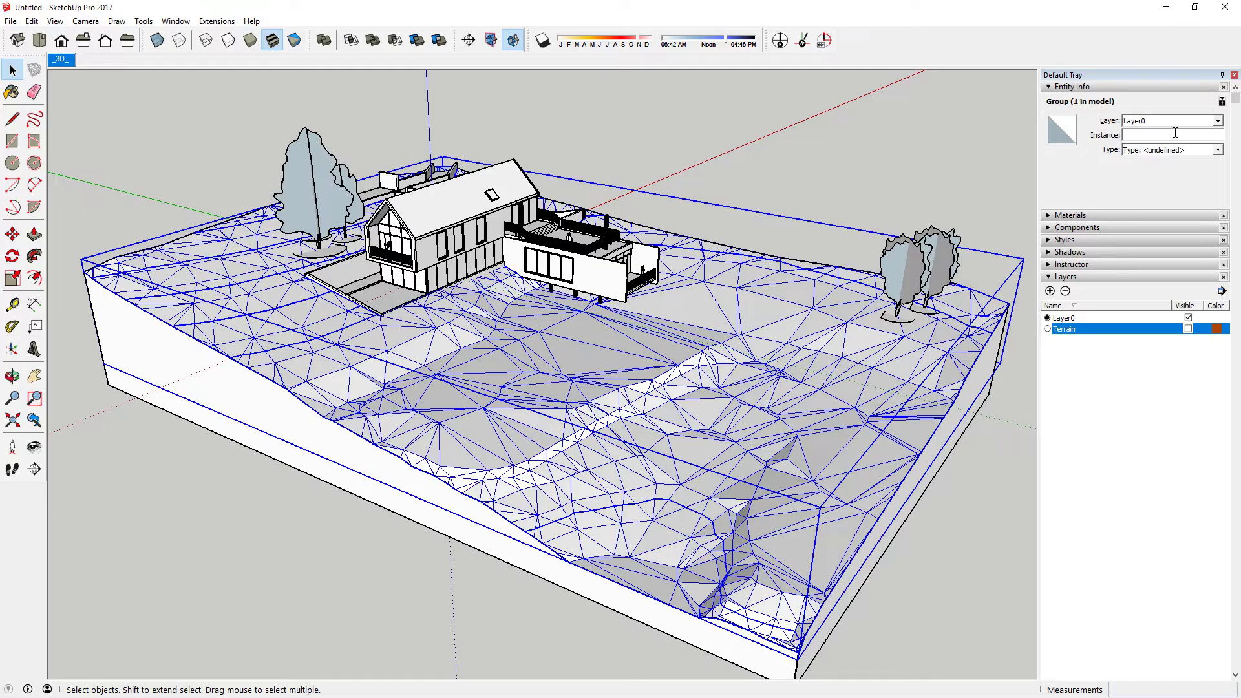
left_click(1217, 121)
left_click(1157, 142)
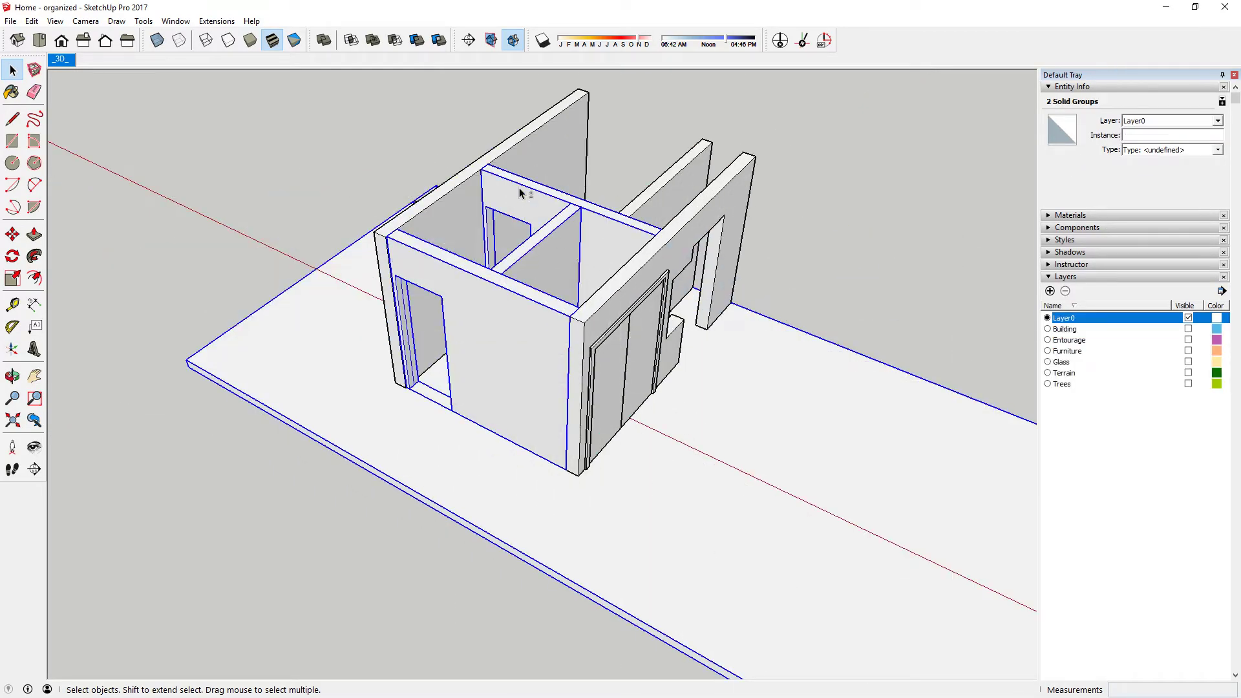
Put the selected back wall groups on the Building layer
left_click(671, 201, "shift")
left_click(709, 271, "shift")
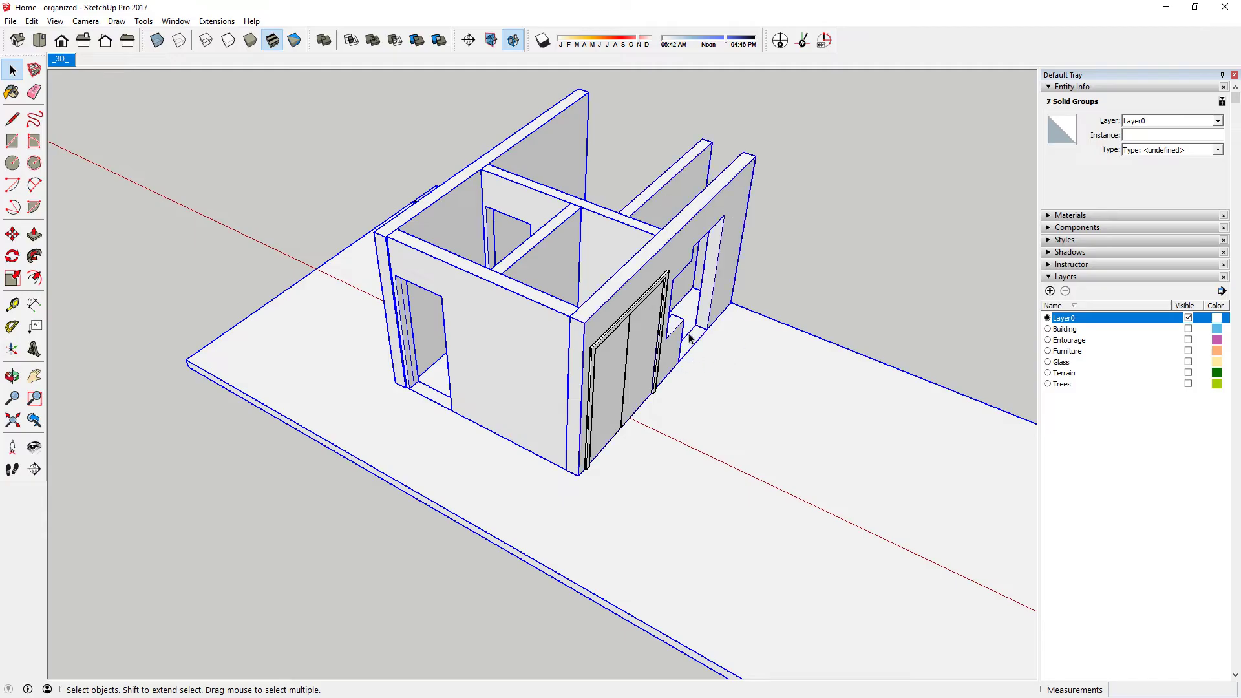
left_click(1158, 123)
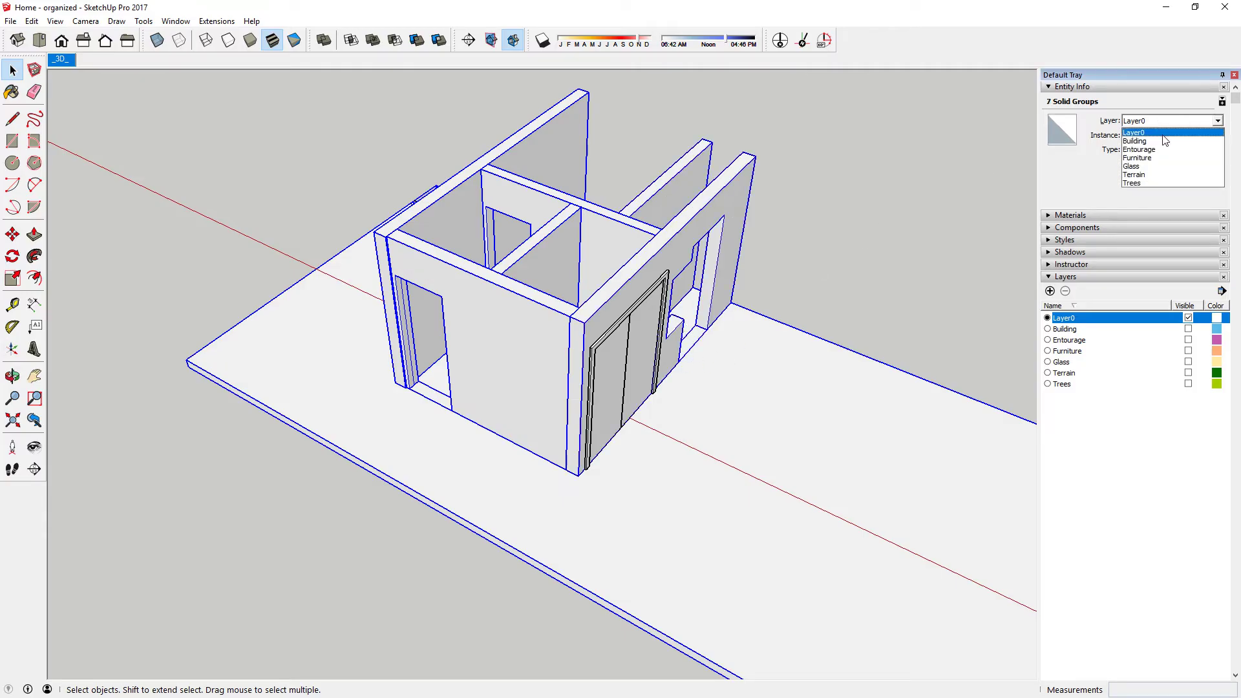
left_click(1163, 141)
Move the two remaining door pieces onto their own custom layer
left_click(429, 274)
middle_click_drag(429, 274, 572, 131)
key("space")
left_click_drag(332, 188, 725, 463)
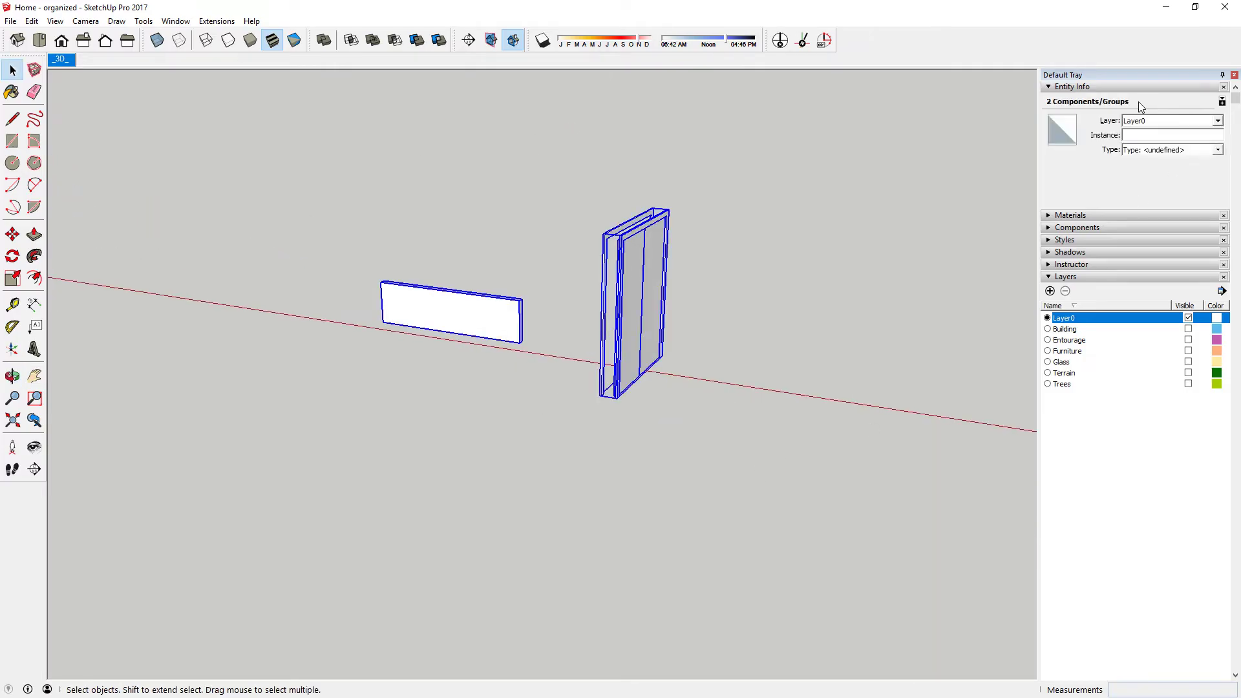
left_click(1166, 123)
left_click(1159, 141)
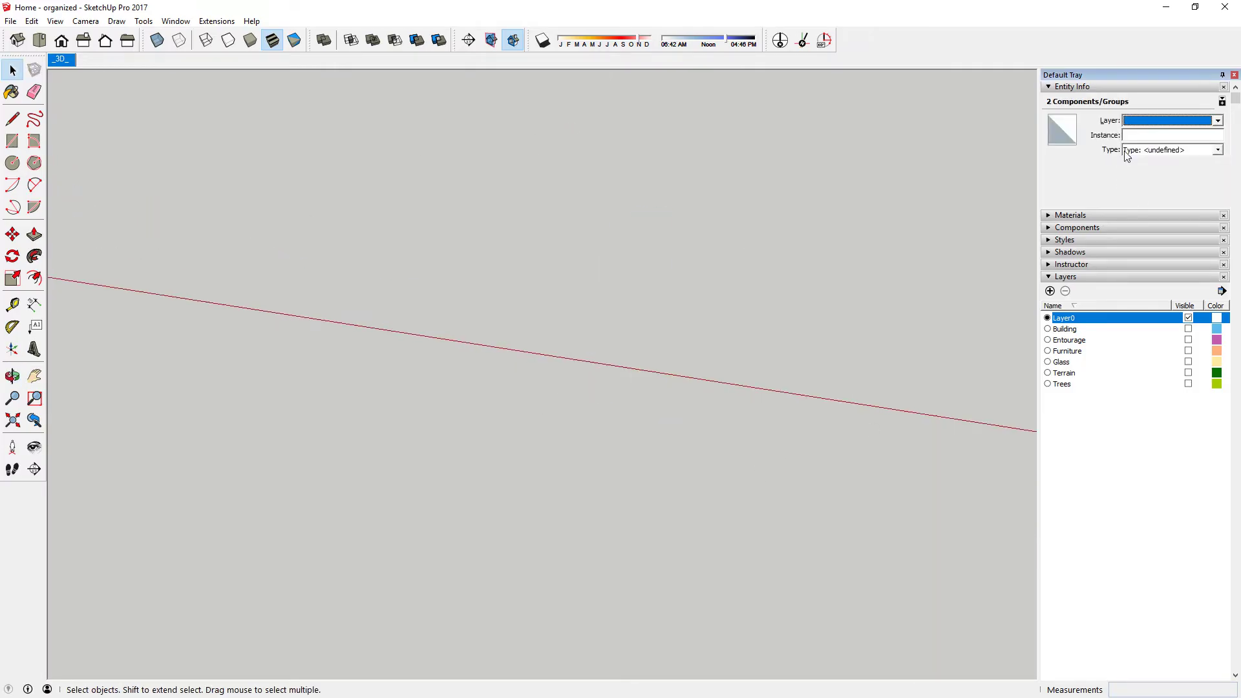
Put the whole dining table set on the Furniture layer
scroll(465, 274, "down", 3)
scroll(465, 274, "down", 2)
scroll(717, 358, "up", 6)
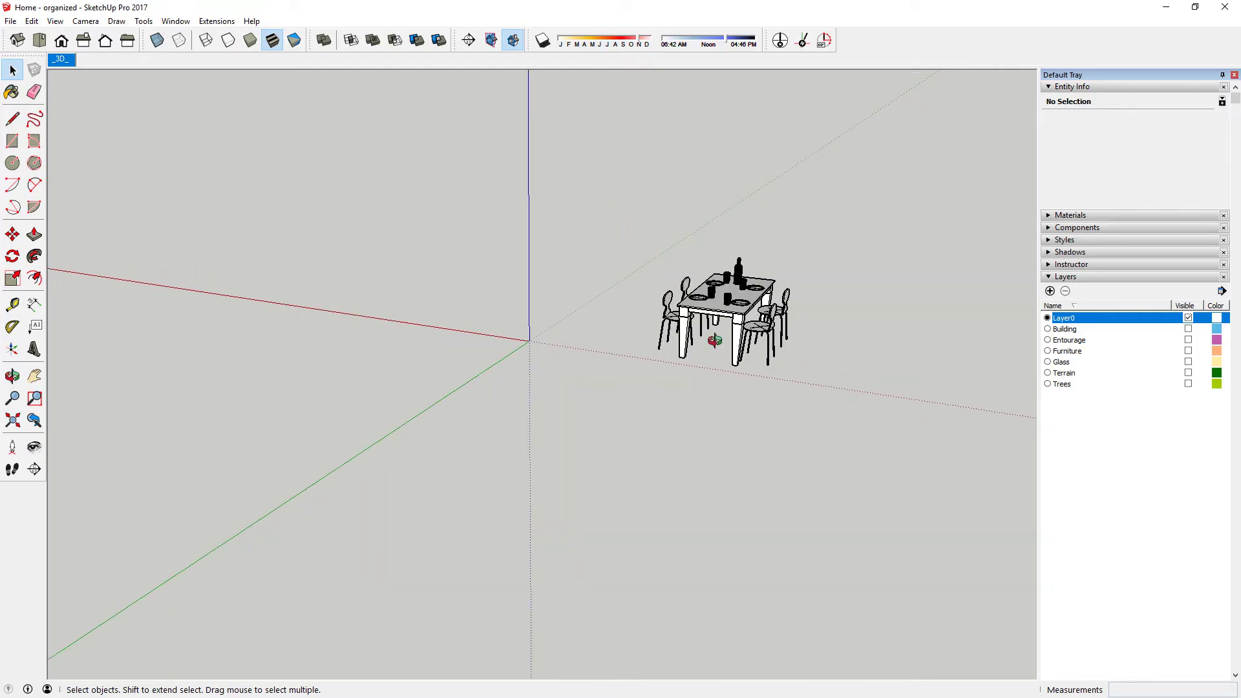
left_click_drag(597, 231, 847, 502)
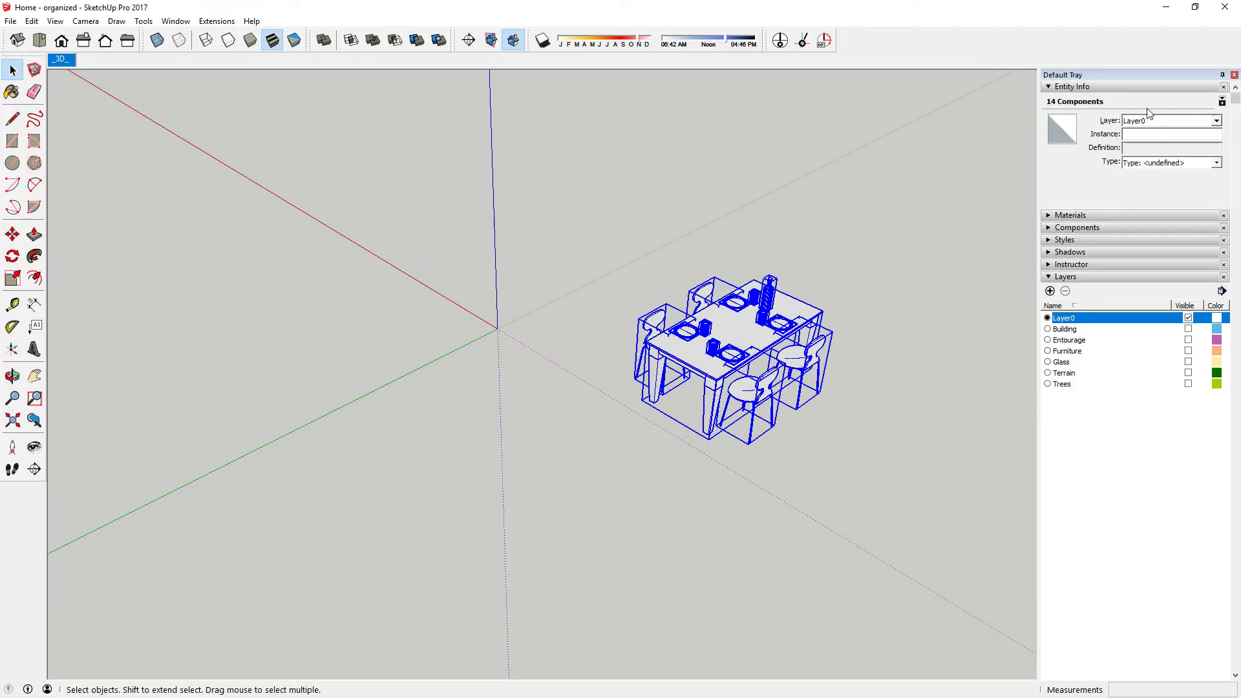
left_click(1154, 125)
left_click(1156, 158)
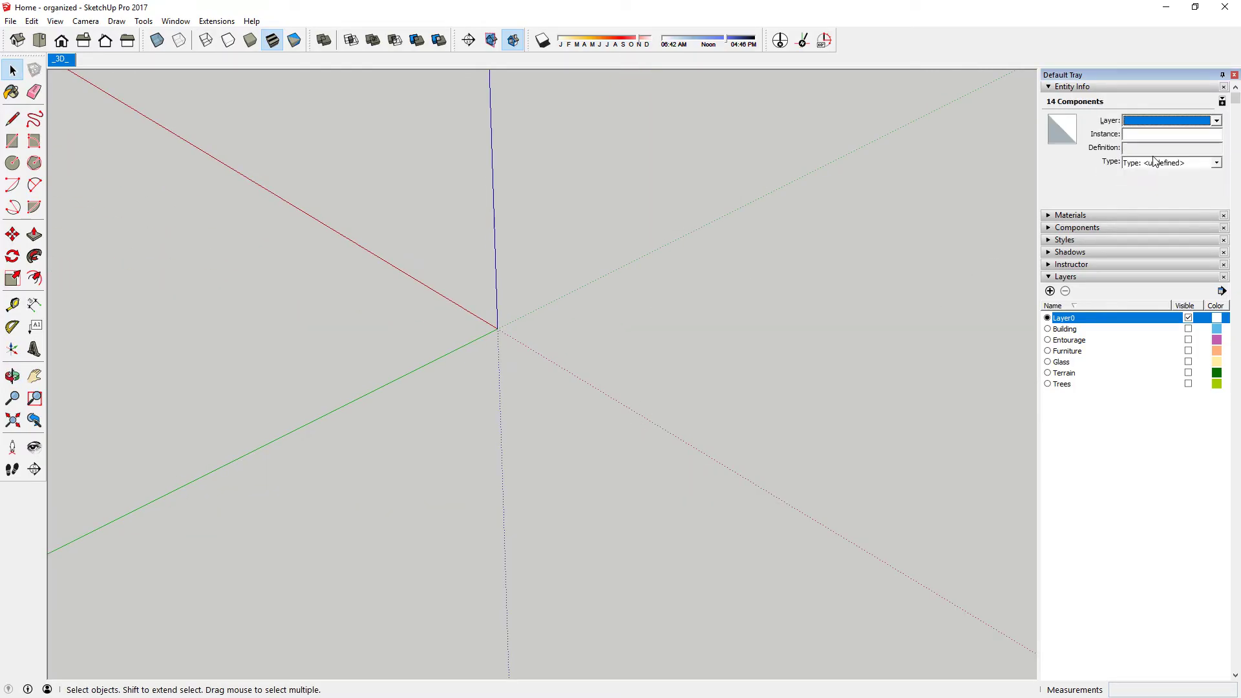
Turn on visibility for the Building, Entourage, Furniture, Glass, Terrain and Trees layers
left_click(1188, 329)
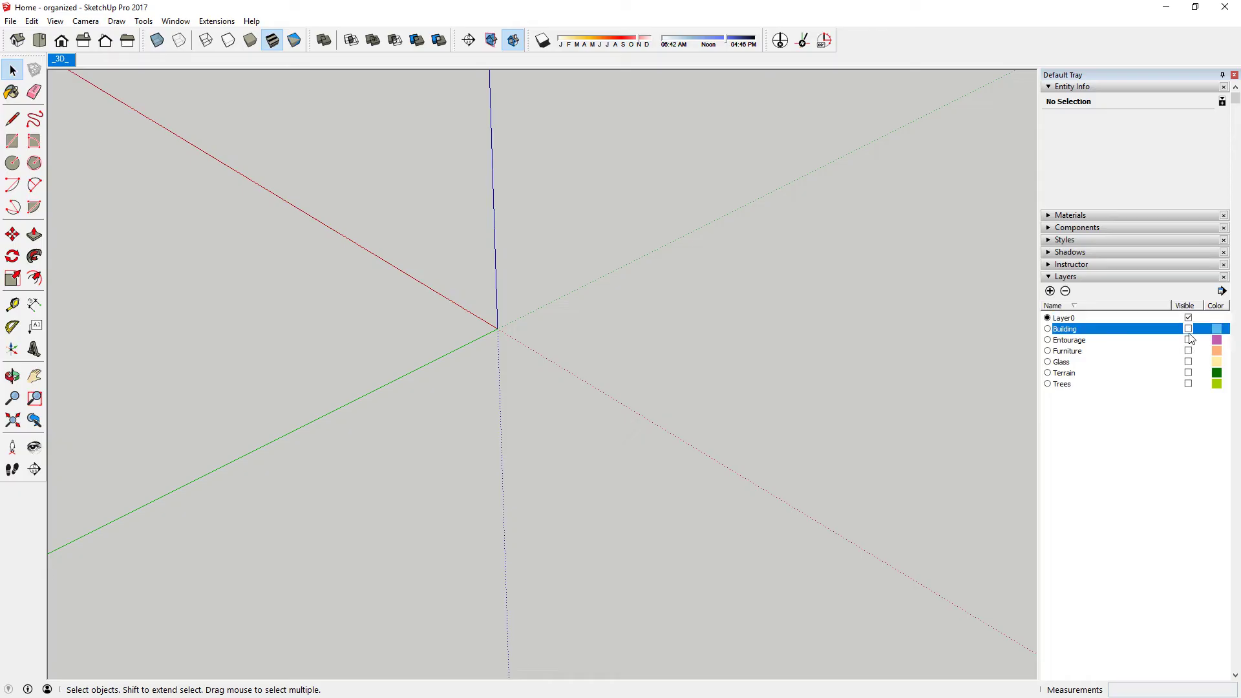
left_click(1188, 340)
left_click(1188, 351)
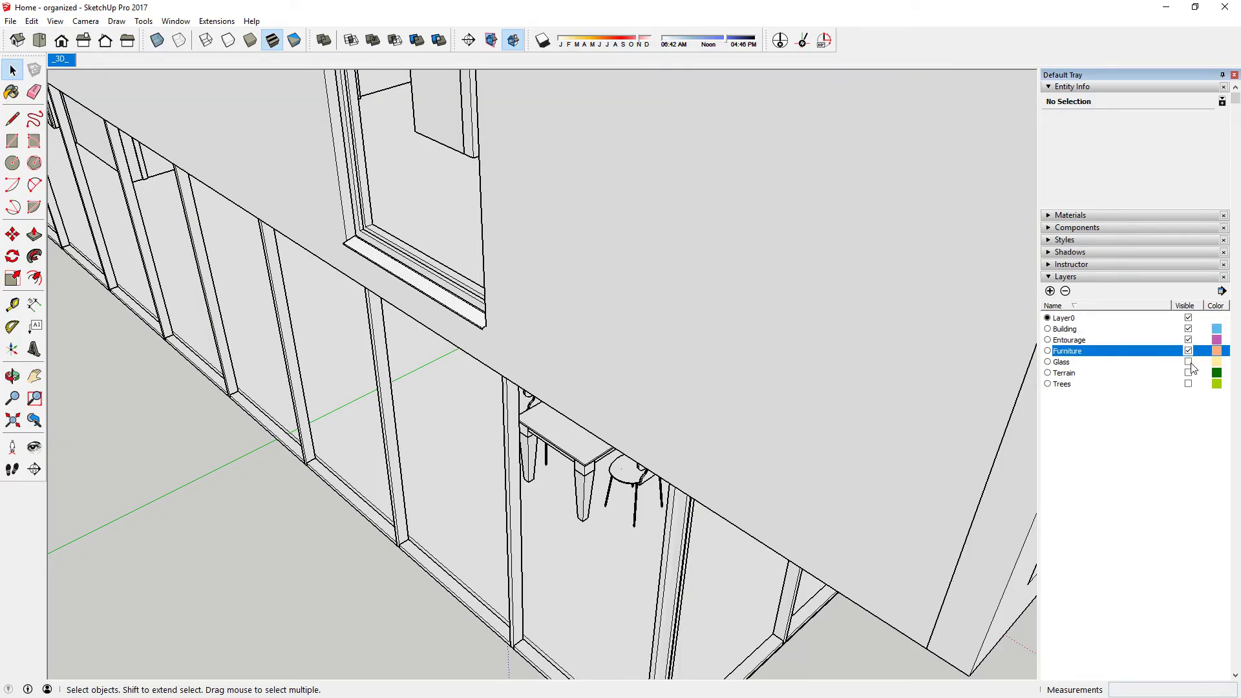
left_click(1189, 362)
left_click(1188, 373)
left_click(1189, 384)
Orbit and zoom around the house to an overview of the whole model
scroll(564, 379, "up", 5)
middle_click_drag(831, 437, 630, 368)
scroll(734, 401, "up", 10)
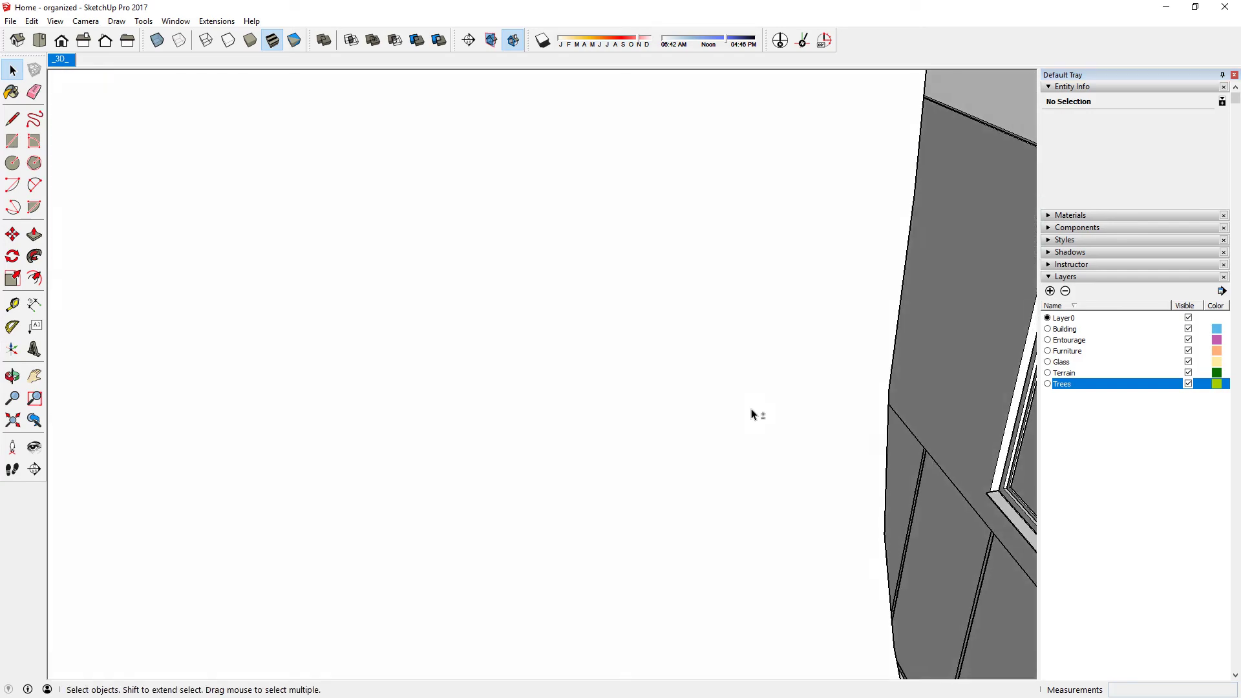
scroll(320, 184, "down", 5)
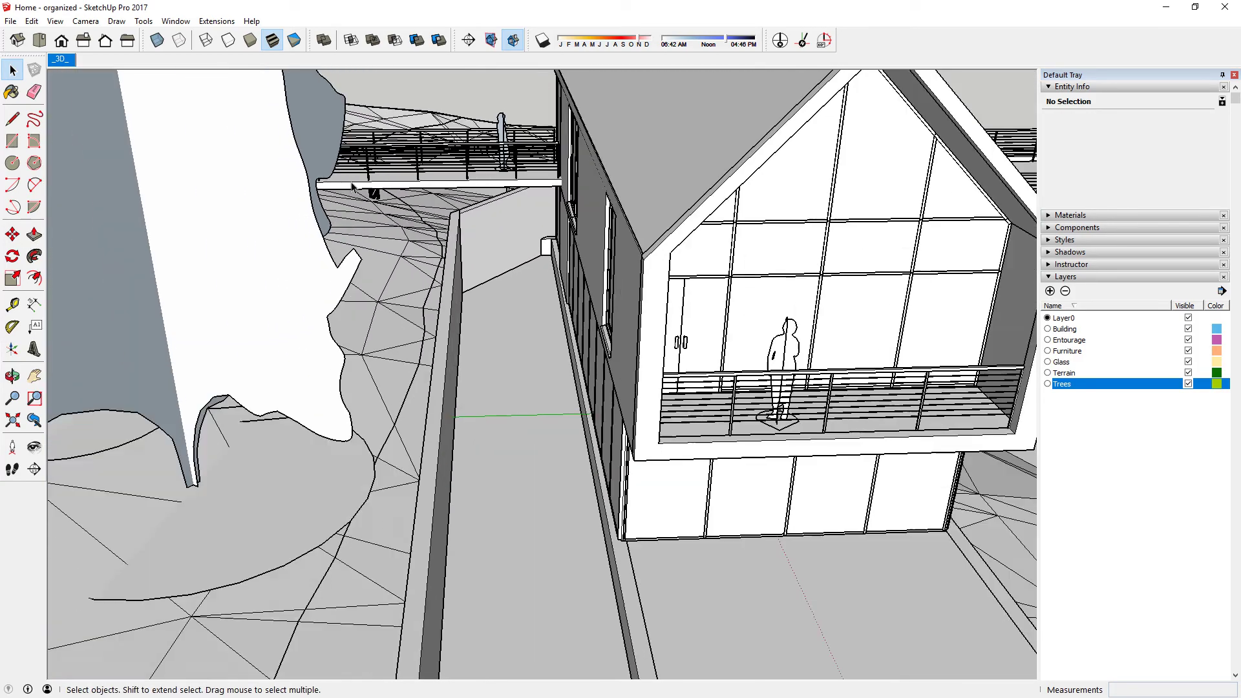
middle_click_drag(617, 269, 471, 417)
scroll(352, 327, "down", 5)
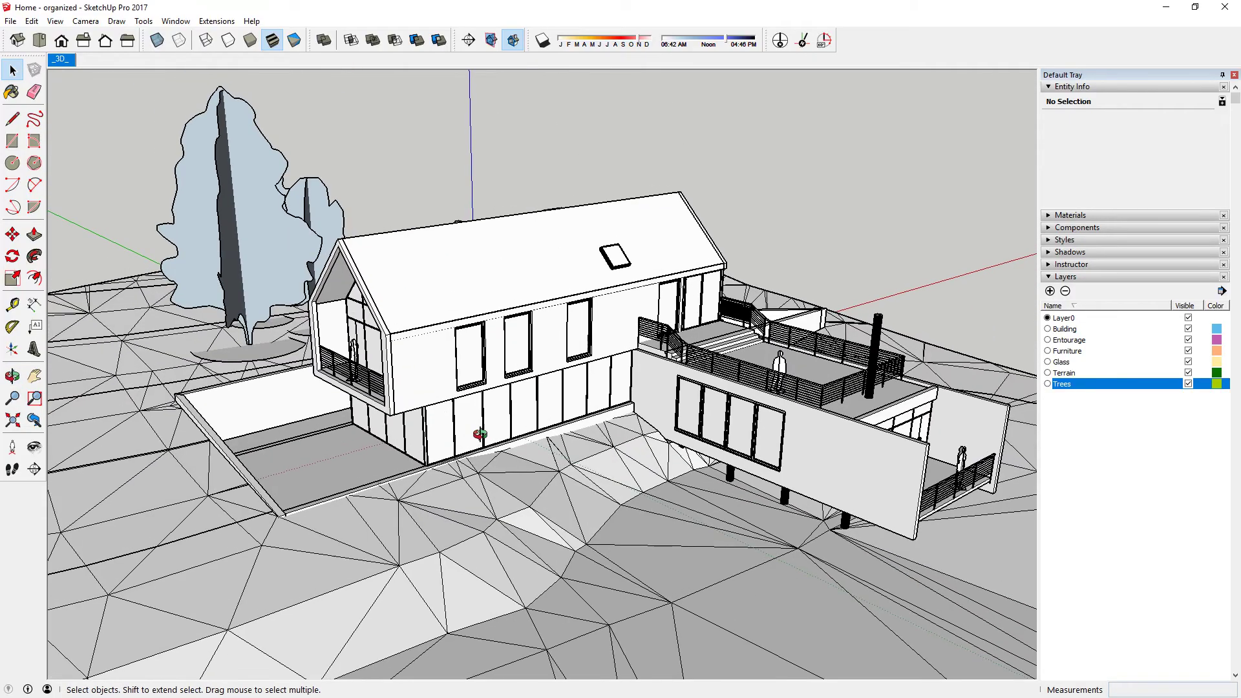
middle_click_drag(492, 427, 512, 395)
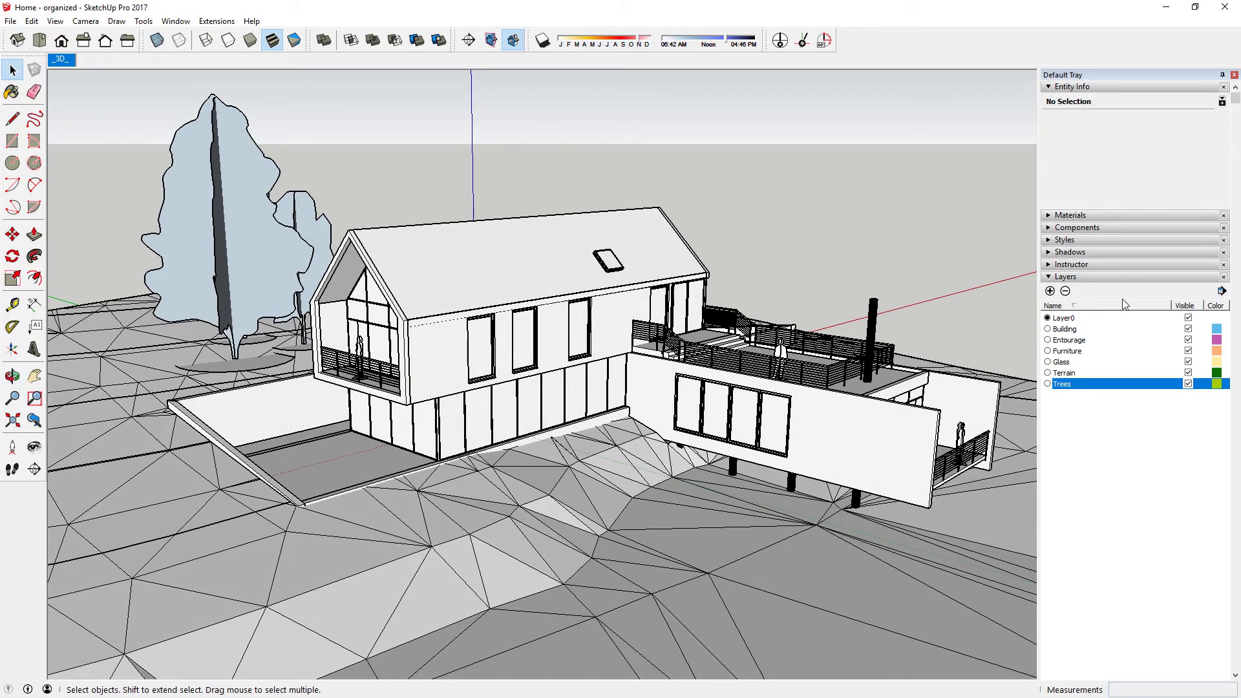
Switch the display to Color by Layer, move in closer, and hide the Glass layer
left_click(1218, 292)
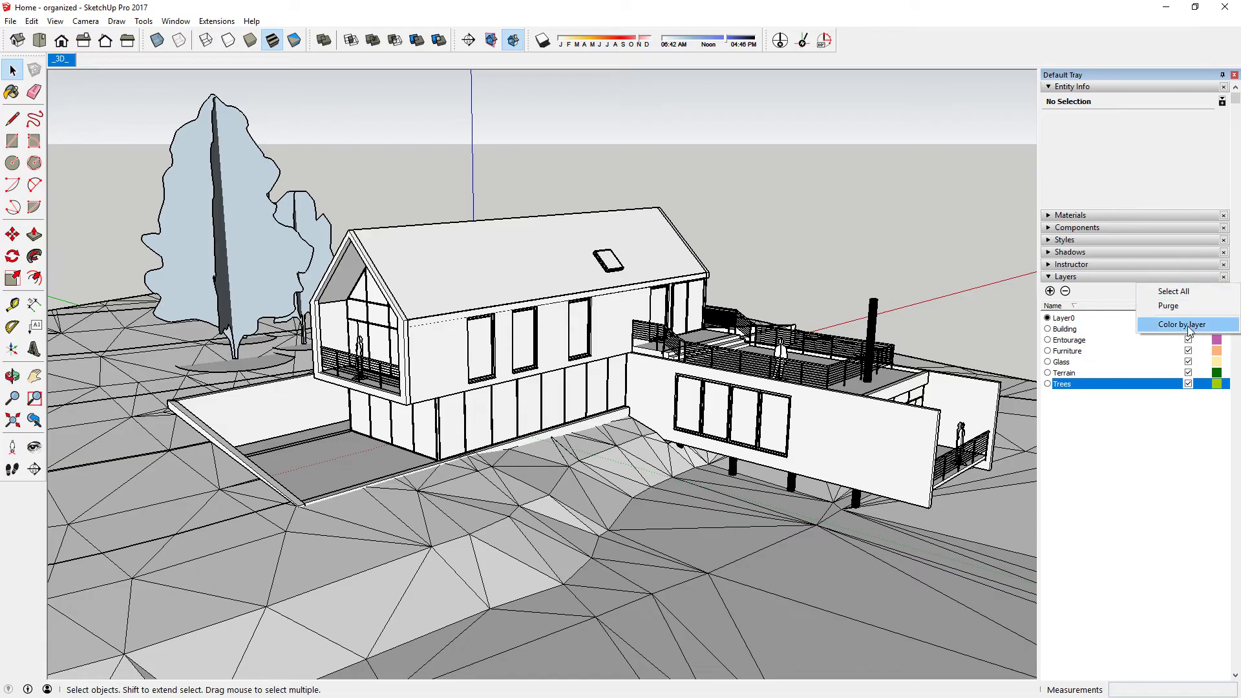
left_click(1190, 325)
scroll(442, 341, "up", 3)
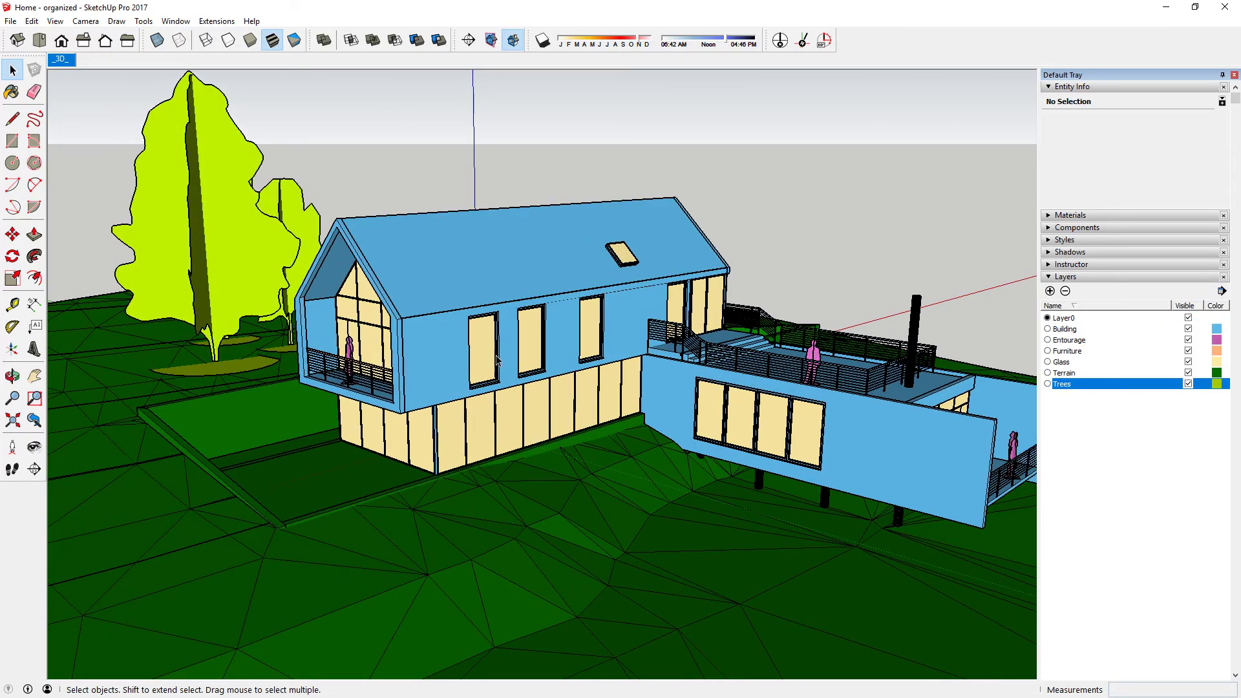
middle_click_drag(444, 346, 504, 363)
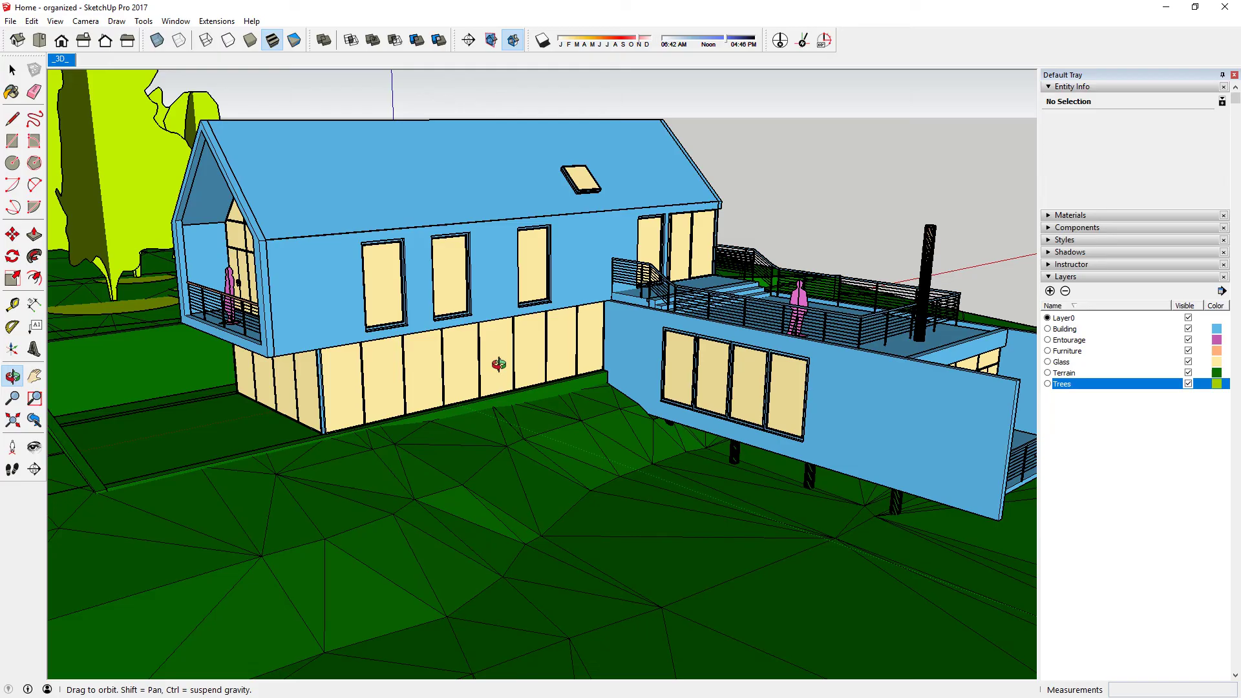
left_click(1188, 362)
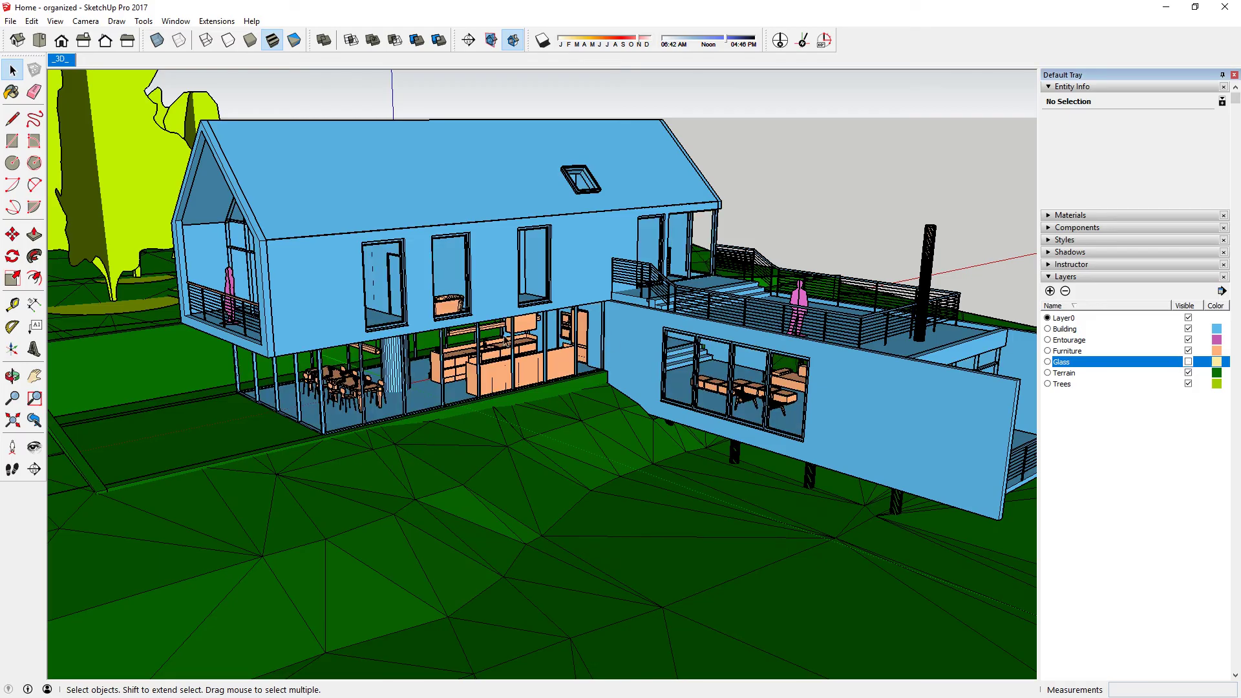